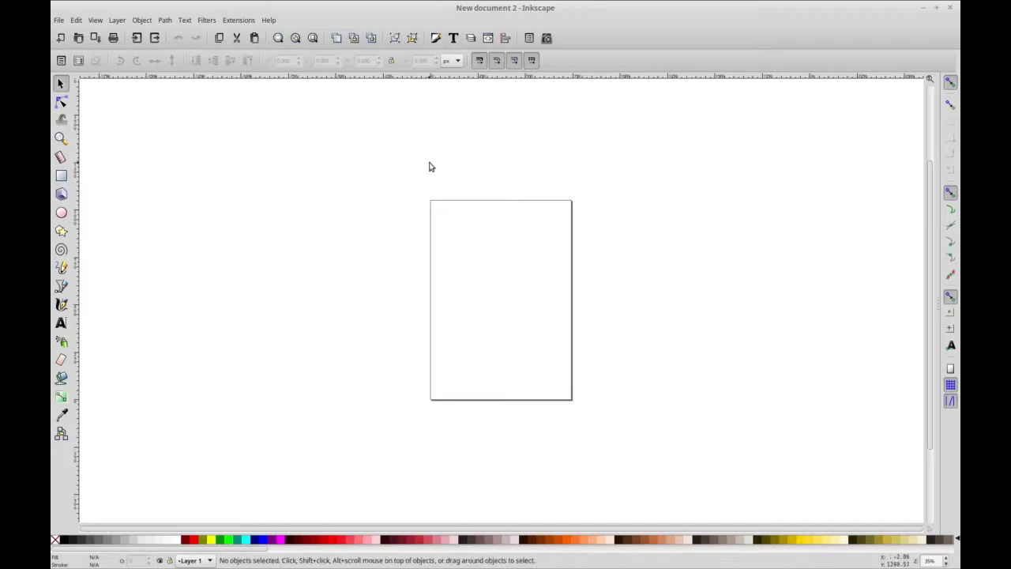
# Open the Gold_2.svg template from usr/share/pyshared/openshot/titles/16_9.
pyautogui.click(59, 22)
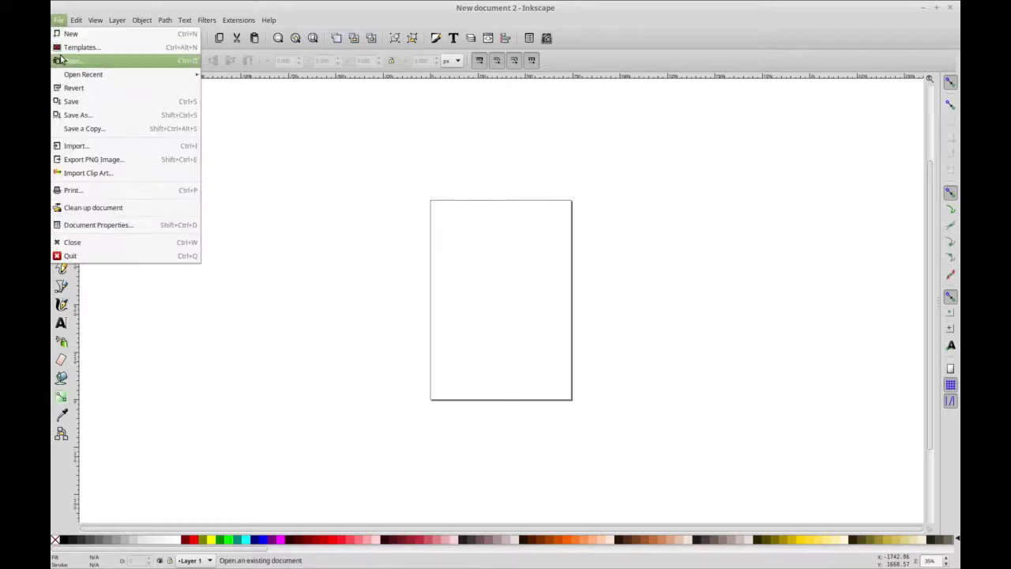
pyautogui.click(63, 61)
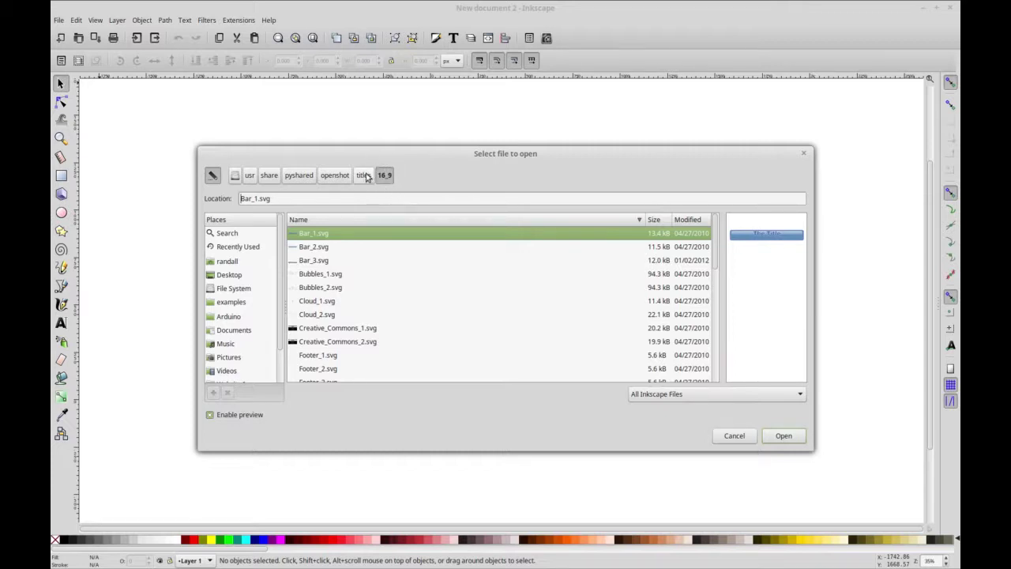
pyautogui.click(365, 175)
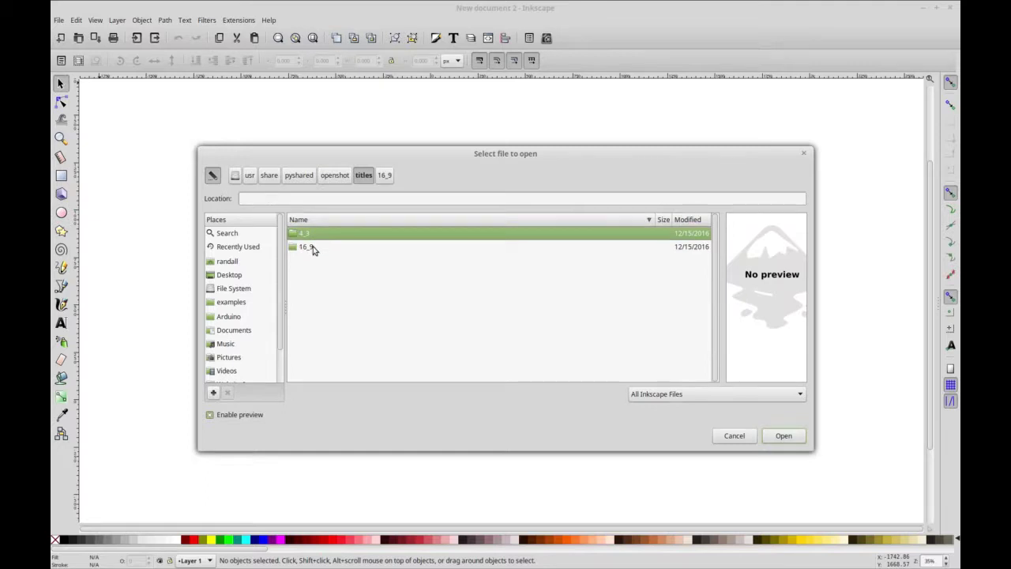
pyautogui.click(313, 249)
pyautogui.click(384, 175)
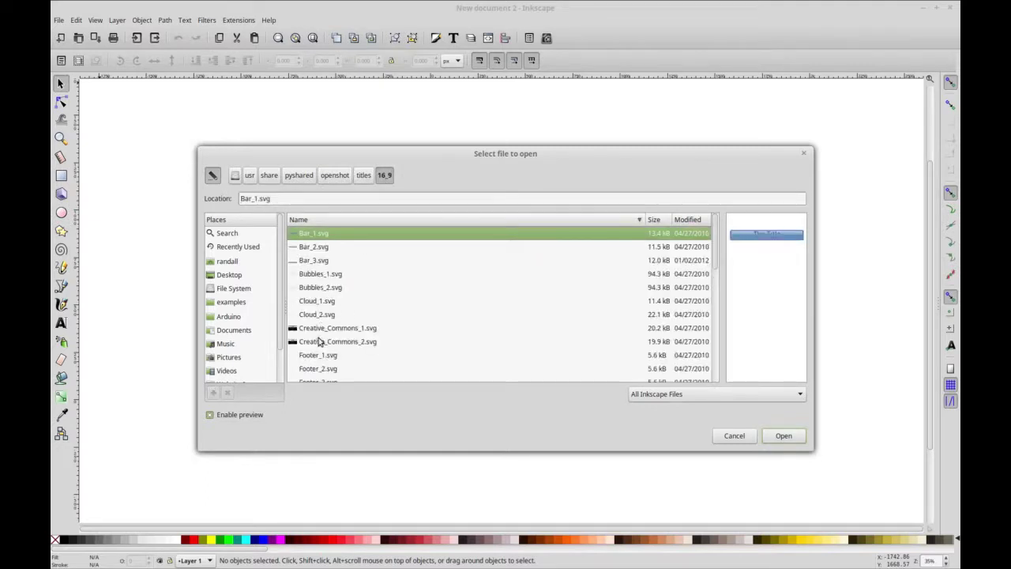
pyautogui.click(318, 328)
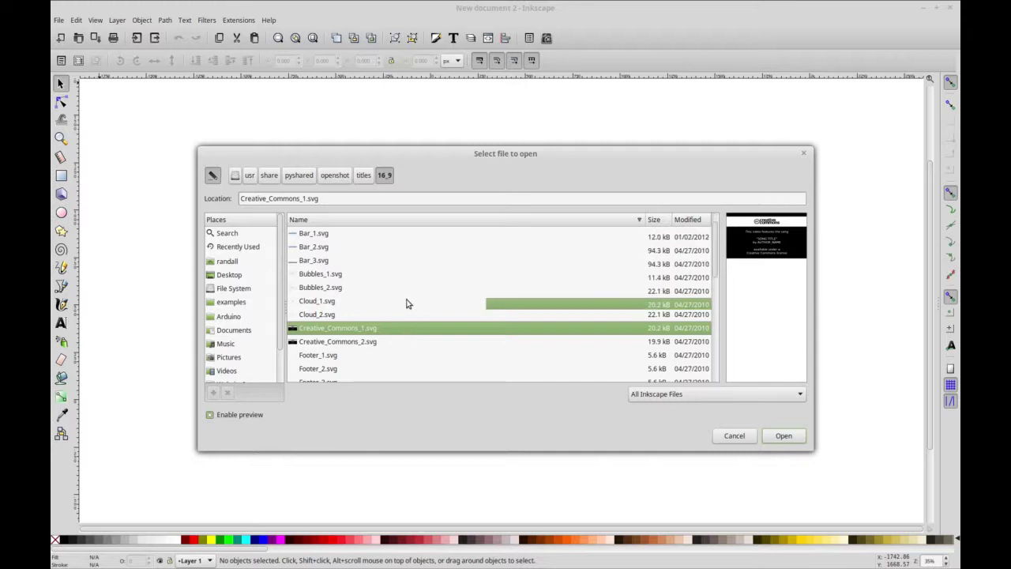
pyautogui.scroll(-5, 410, 303)
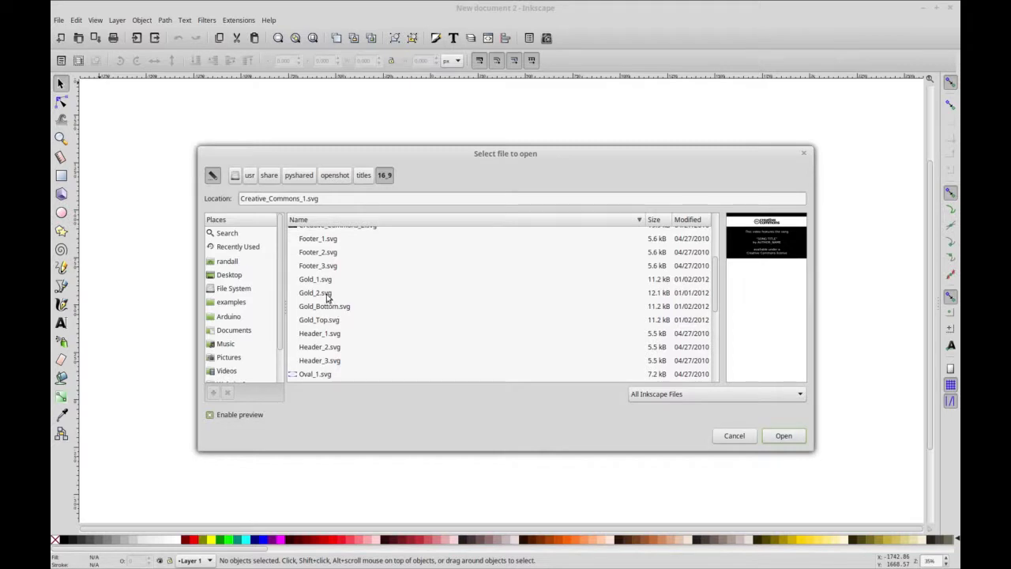
pyautogui.click(327, 293)
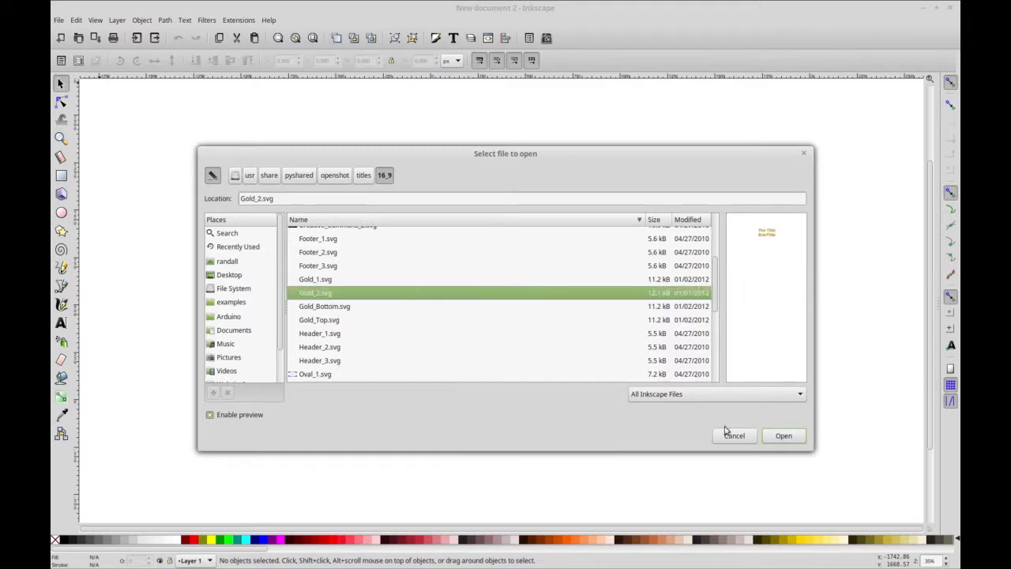
pyautogui.click(779, 435)
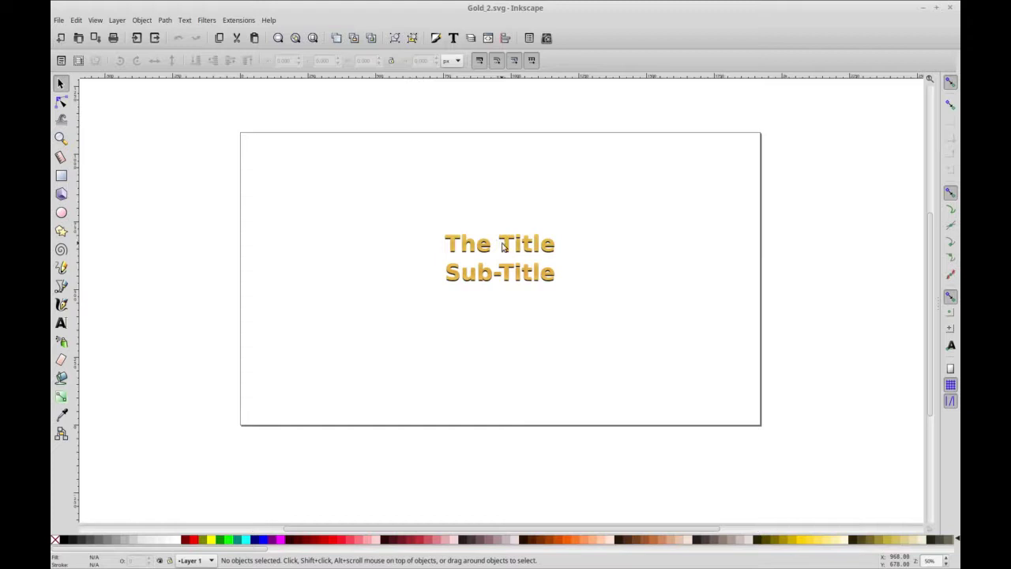
# Replace the heading text 'The Title' with 'FreeCAD'.
pyautogui.click(477, 253)
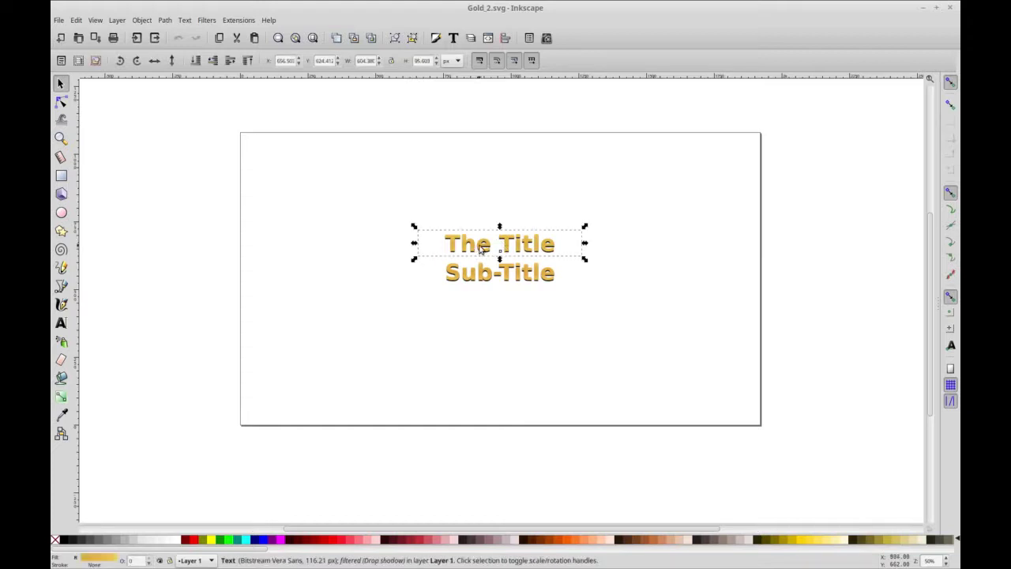
pyautogui.doubleClick(480, 248)
pyautogui.doubleClick(482, 244)
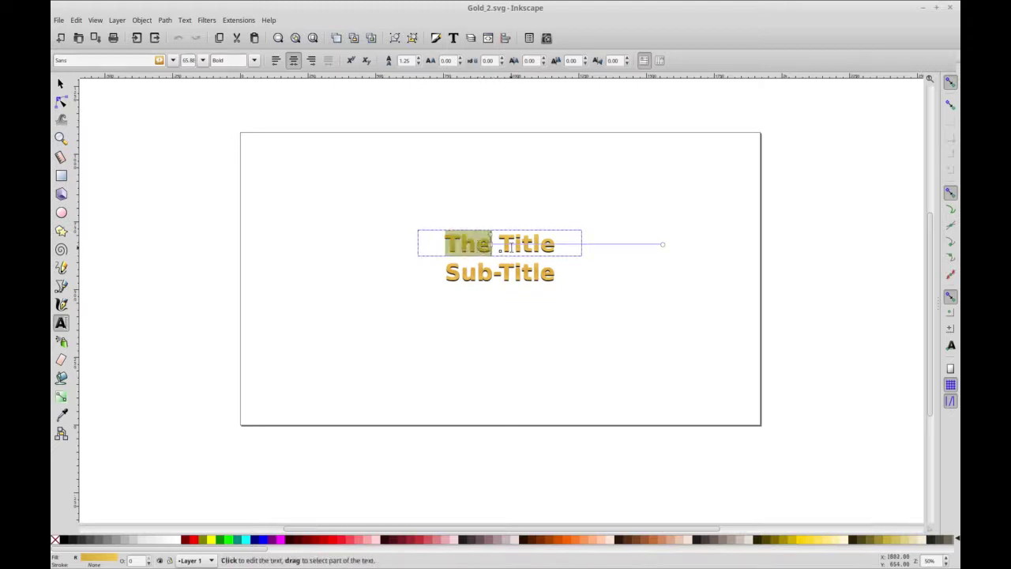
pyautogui.click(514, 246)
pyautogui.moveTo(555, 244); pyautogui.dragTo(447, 242)
pyautogui.write('F')
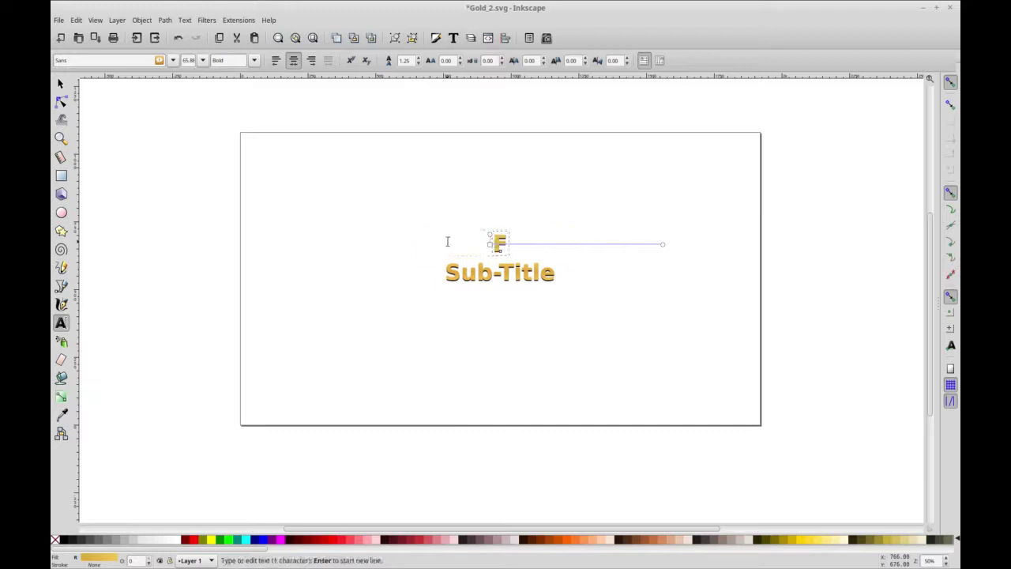
pyautogui.write('reeCAD')
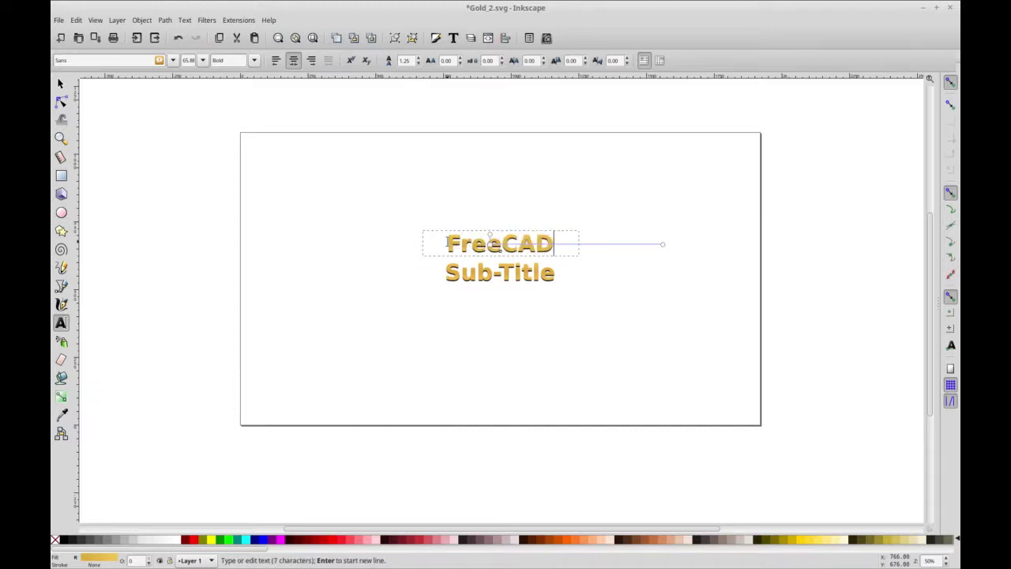
pyautogui.click(534, 298)
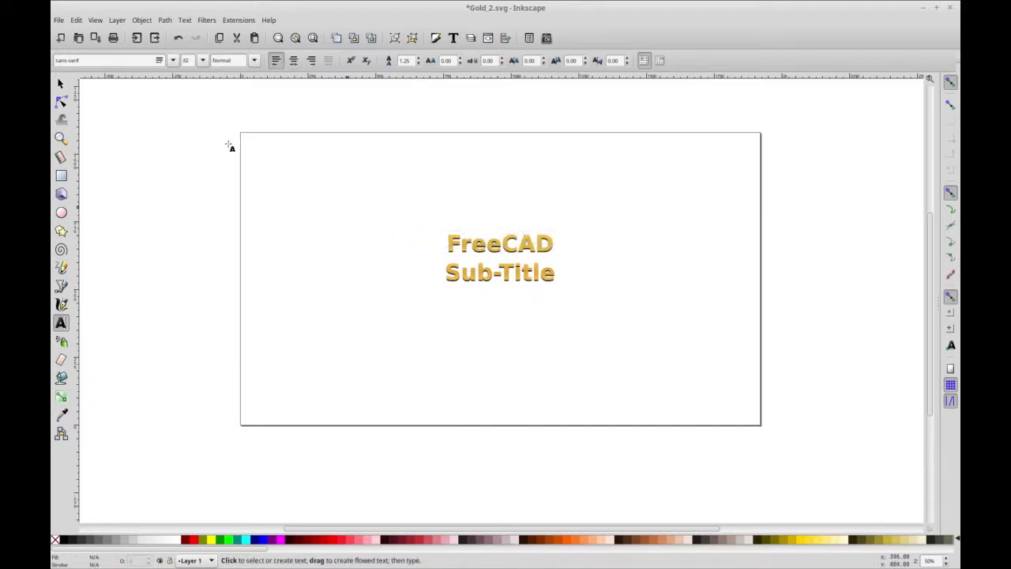
# Move FreeCAD near the top of the page and give it a much larger font size.
pyautogui.click(61, 84)
pyautogui.moveTo(489, 251); pyautogui.dragTo(496, 165)
pyautogui.tripleClick(496, 164)
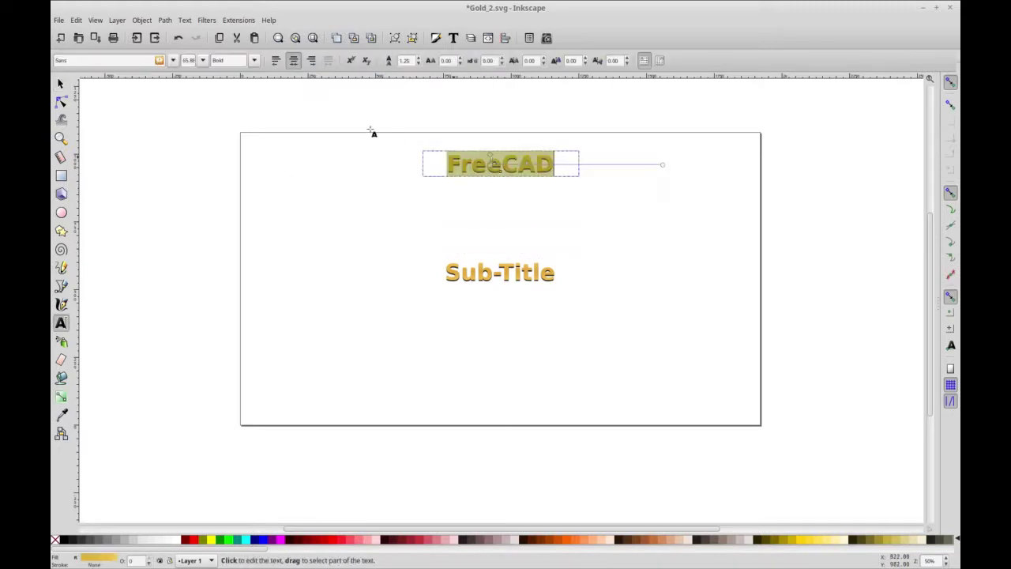
pyautogui.click(203, 60)
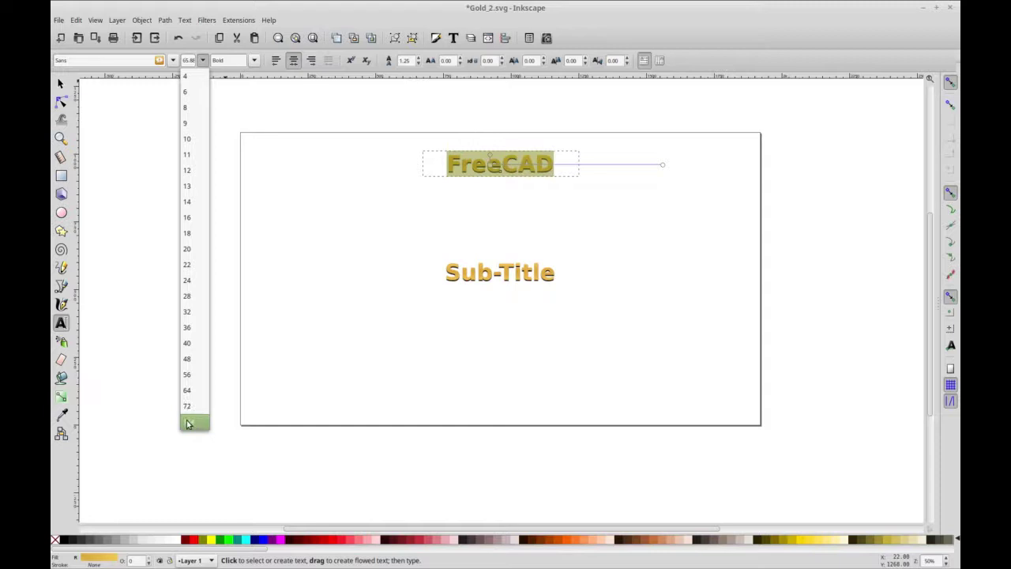
pyautogui.click(189, 408)
pyautogui.click(577, 222)
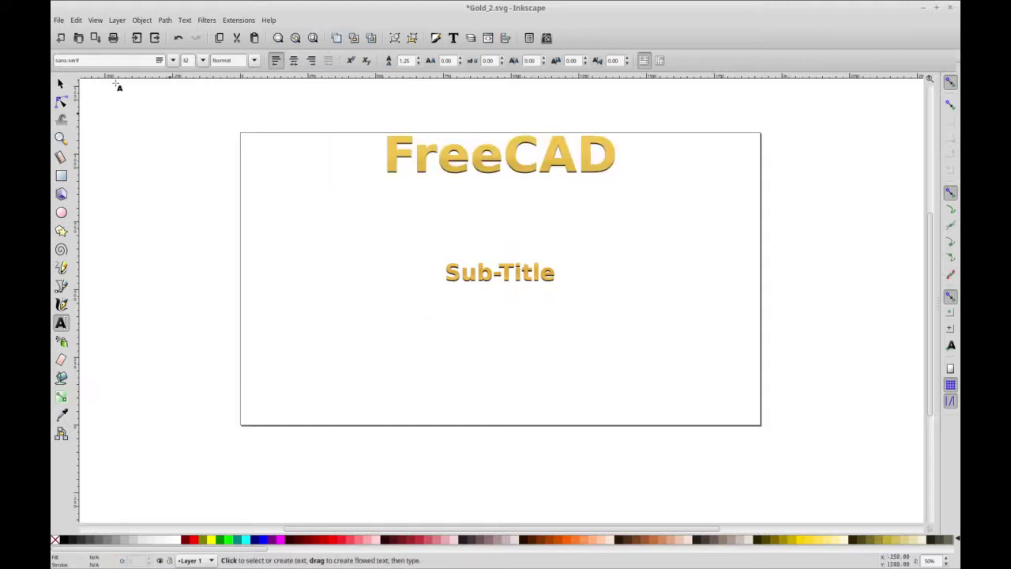
pyautogui.click(61, 84)
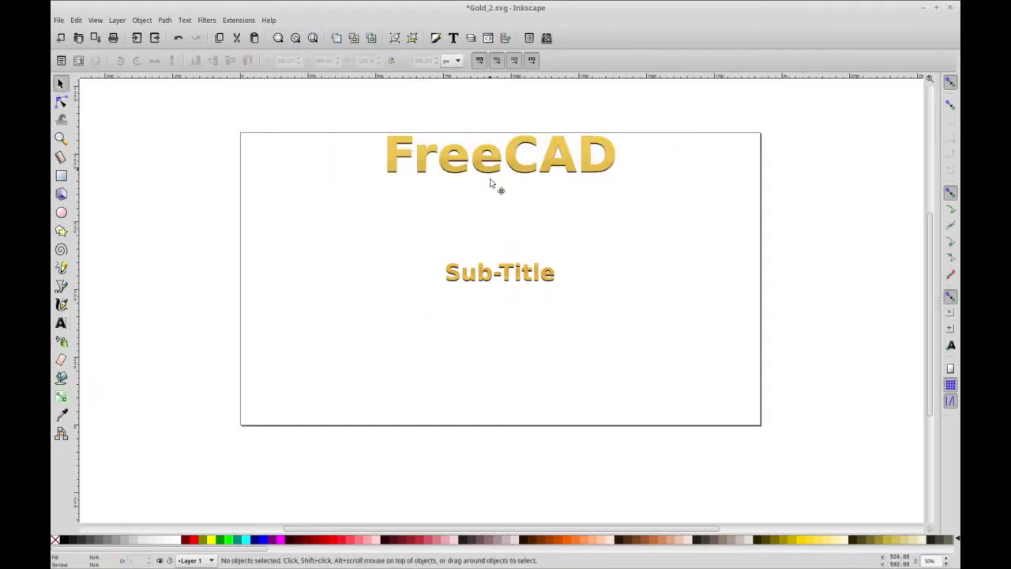
# Nudge FreeCAD down, place Sub-Title just beneath it, and apply the largest listed font size.
pyautogui.moveTo(496, 185); pyautogui.dragTo(497, 197)
pyautogui.moveTo(494, 271); pyautogui.dragTo(507, 222)
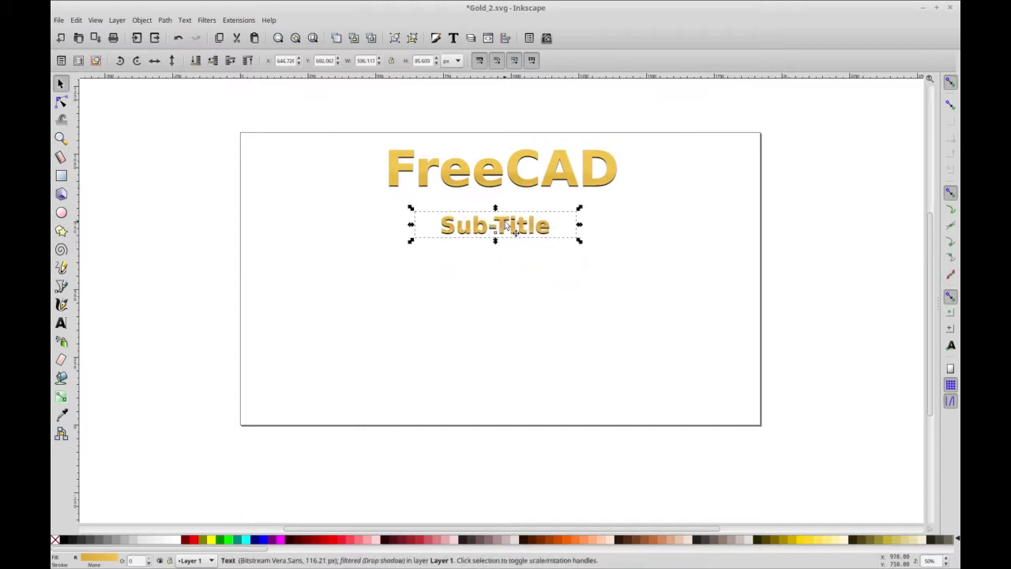
pyautogui.click(507, 224)
pyautogui.doubleClick(507, 224)
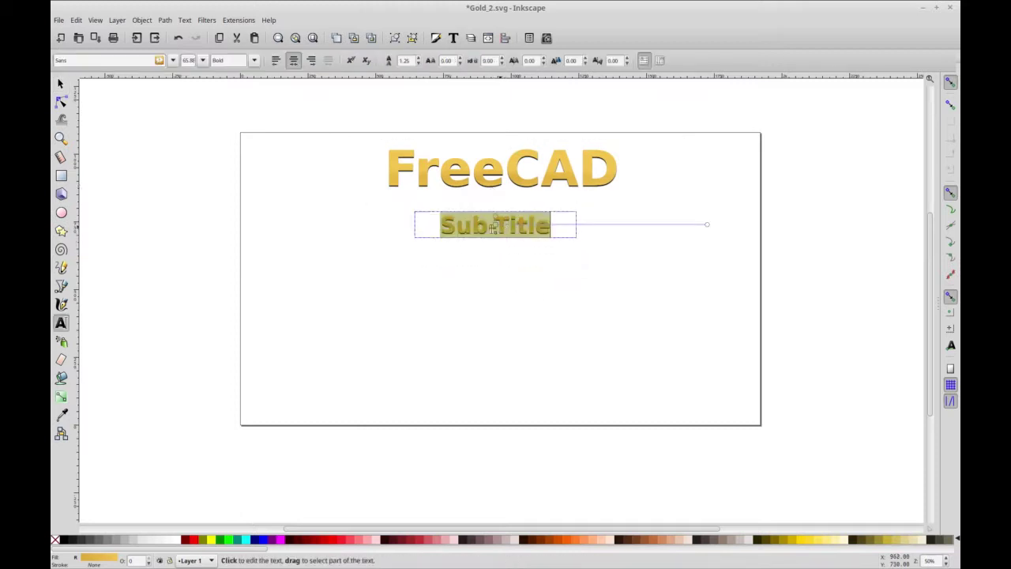
pyautogui.click(202, 65)
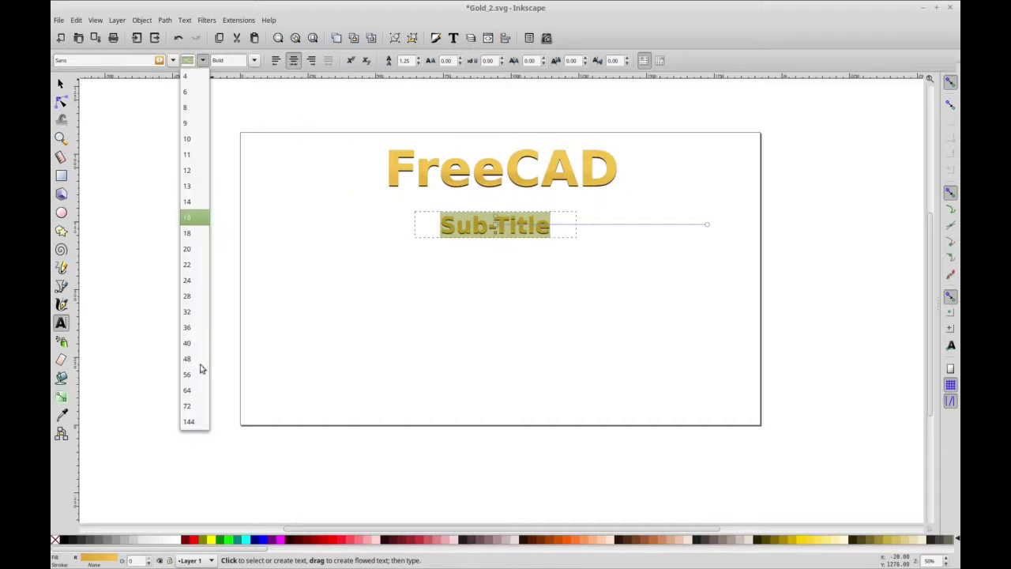
pyautogui.click(197, 423)
pyautogui.click(431, 274)
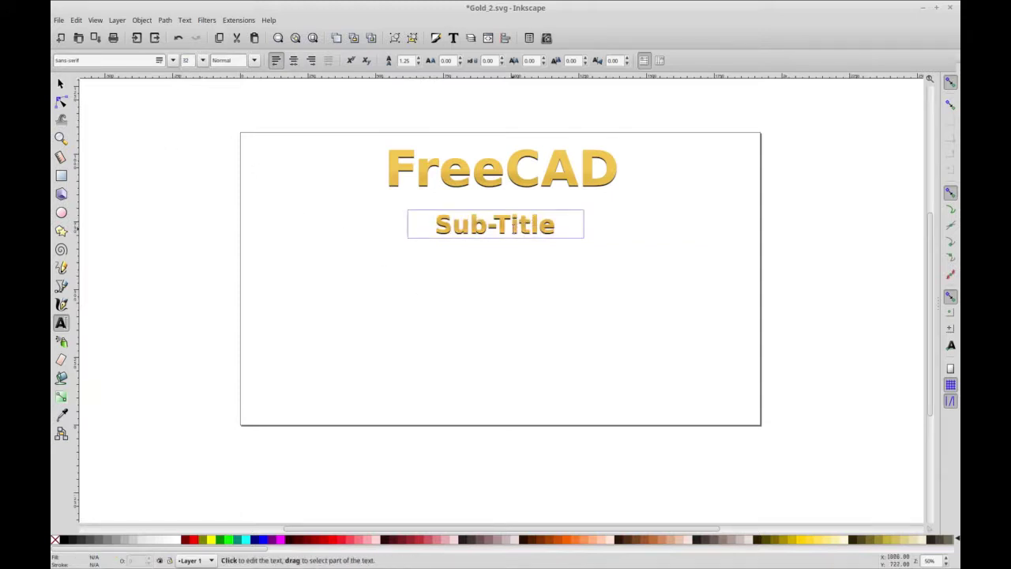
pyautogui.press('F1')
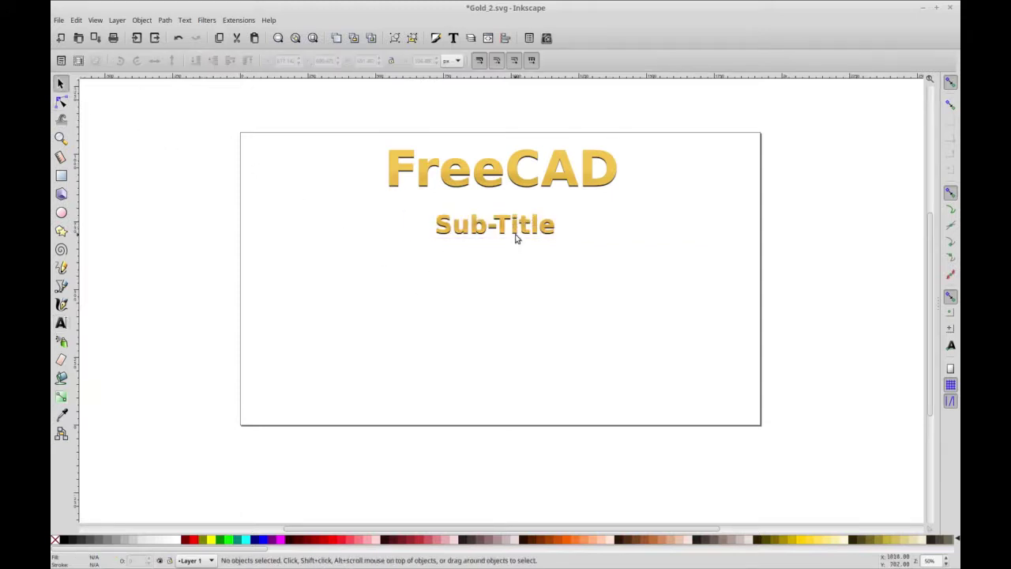
# Make two copies of Sub-Title, stacked below the original.
pyautogui.click(518, 235)
pyautogui.hotkey('ctrl', 'd')
pyautogui.moveTo(516, 242); pyautogui.dragTo(508, 301)
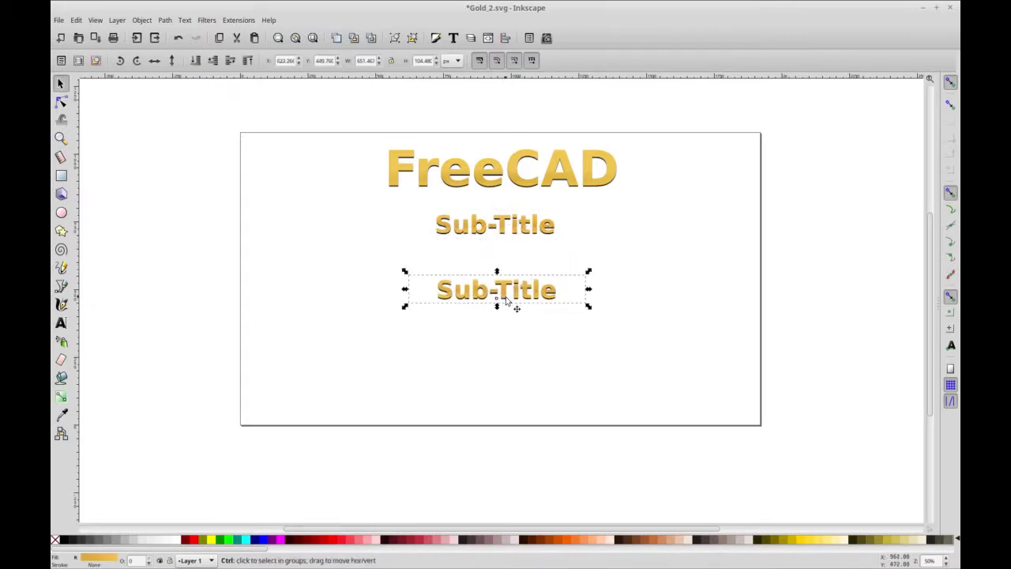
pyautogui.hotkey('ctrl', 'v')
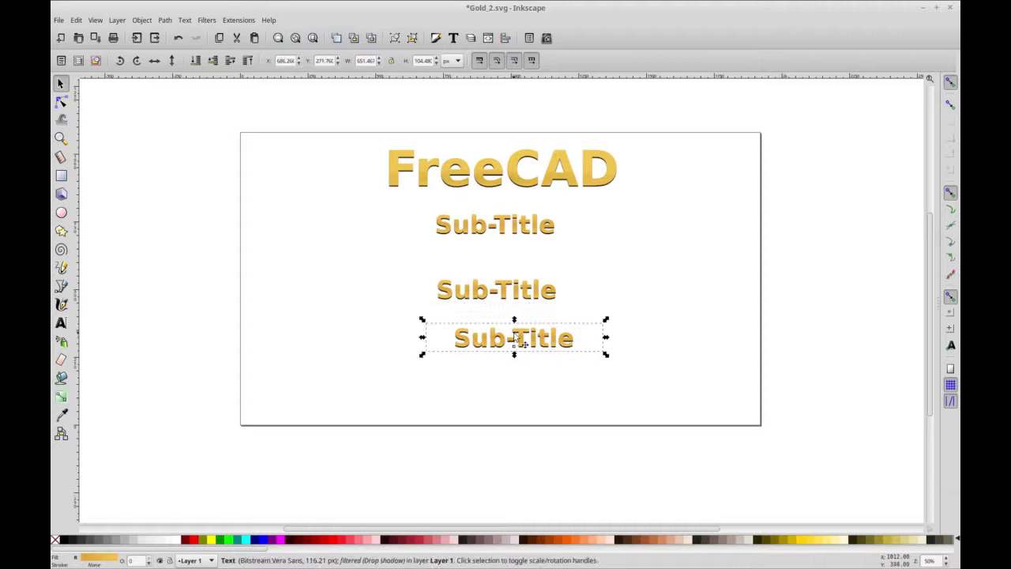
pyautogui.moveTo(515, 338); pyautogui.dragTo(500, 324)
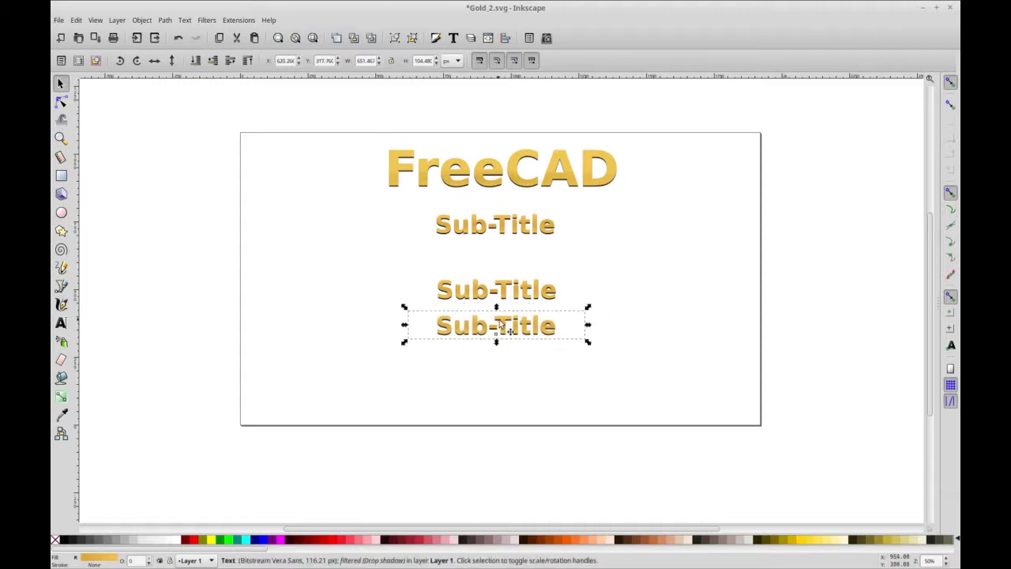
# Set the upper copied Sub-Title line to font size 100.
pyautogui.tripleClick(501, 324)
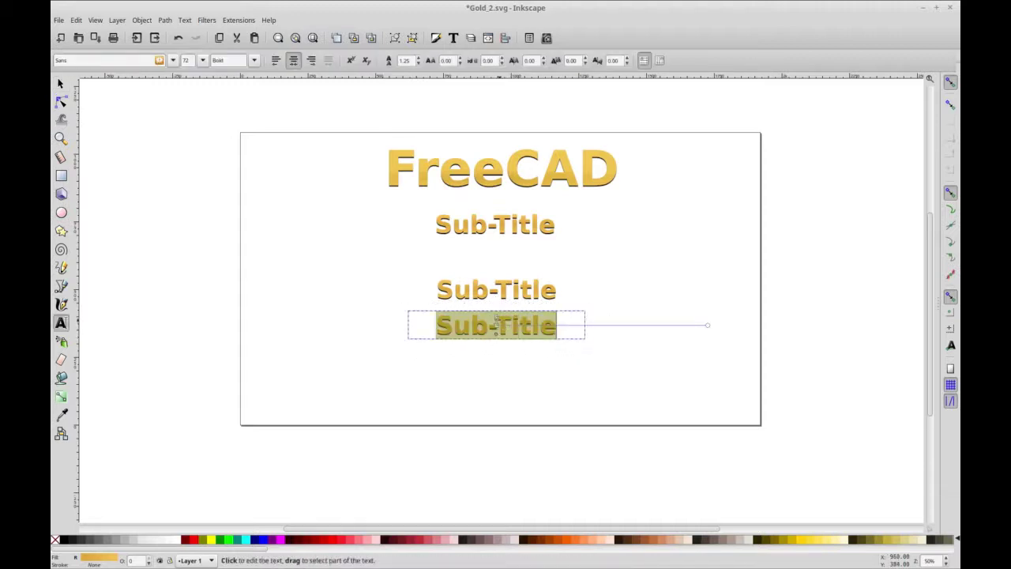
pyautogui.click(202, 61)
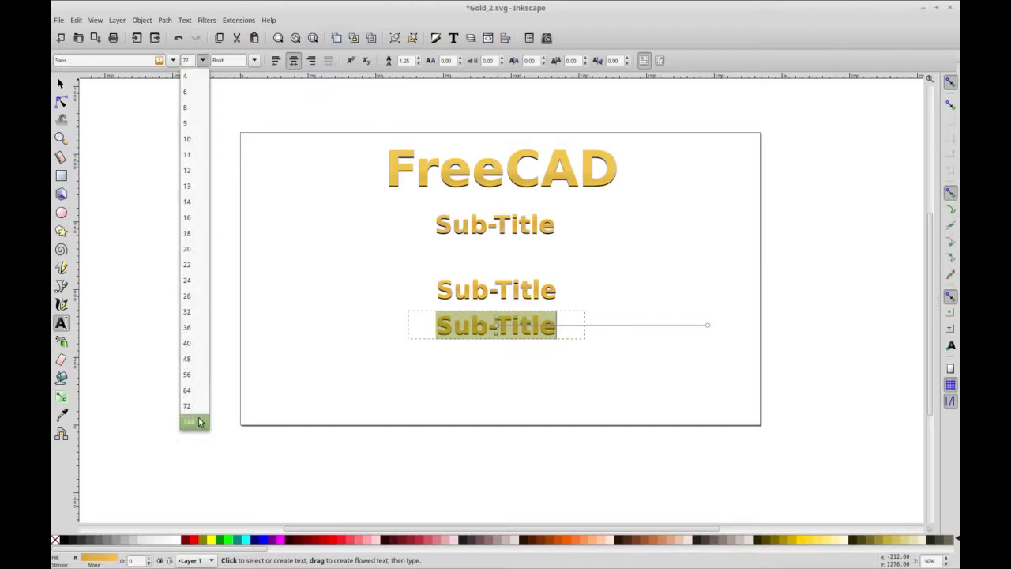
pyautogui.click(446, 299)
pyautogui.click(455, 291)
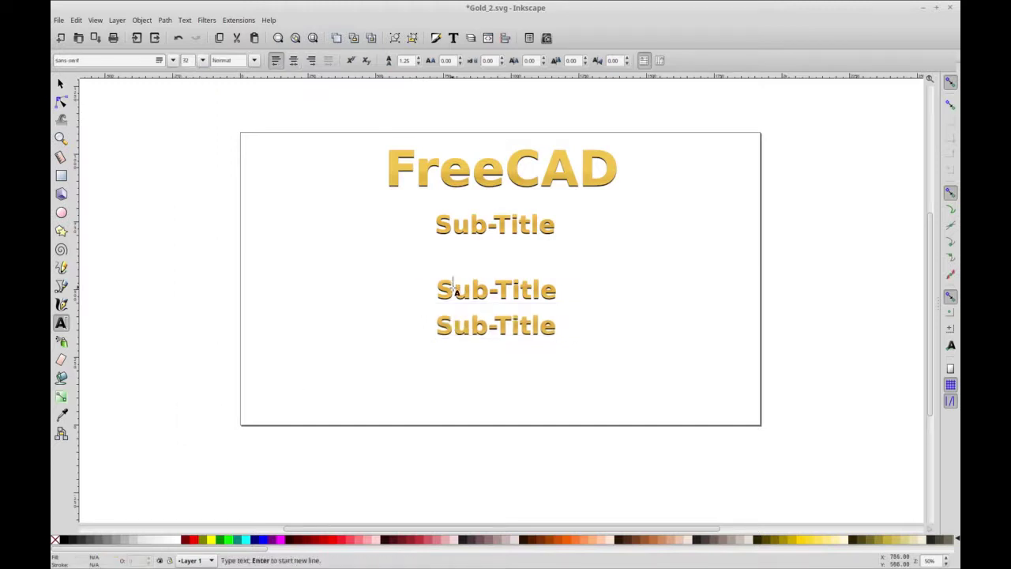
pyautogui.tripleClick(455, 290)
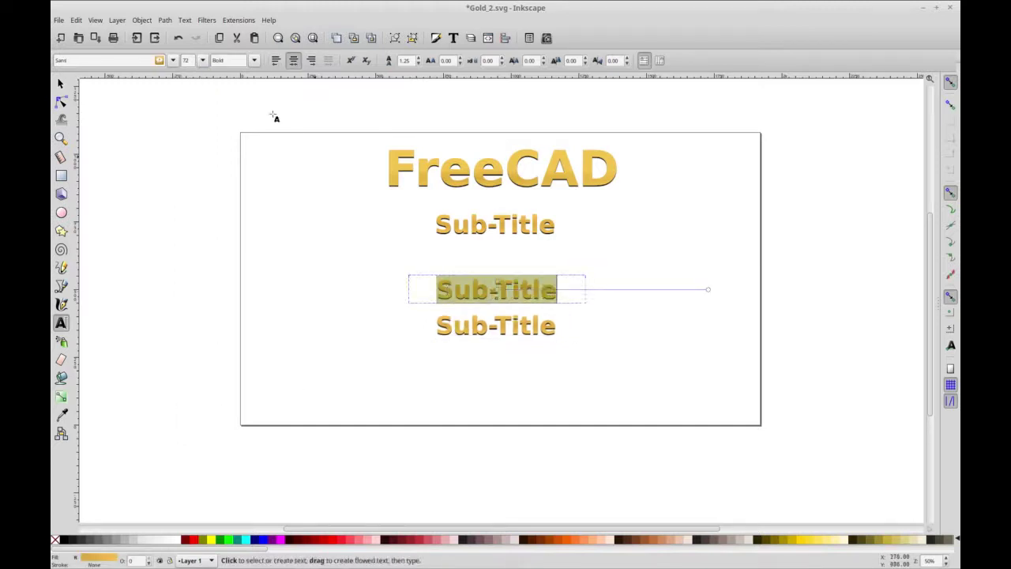
pyautogui.click(203, 61)
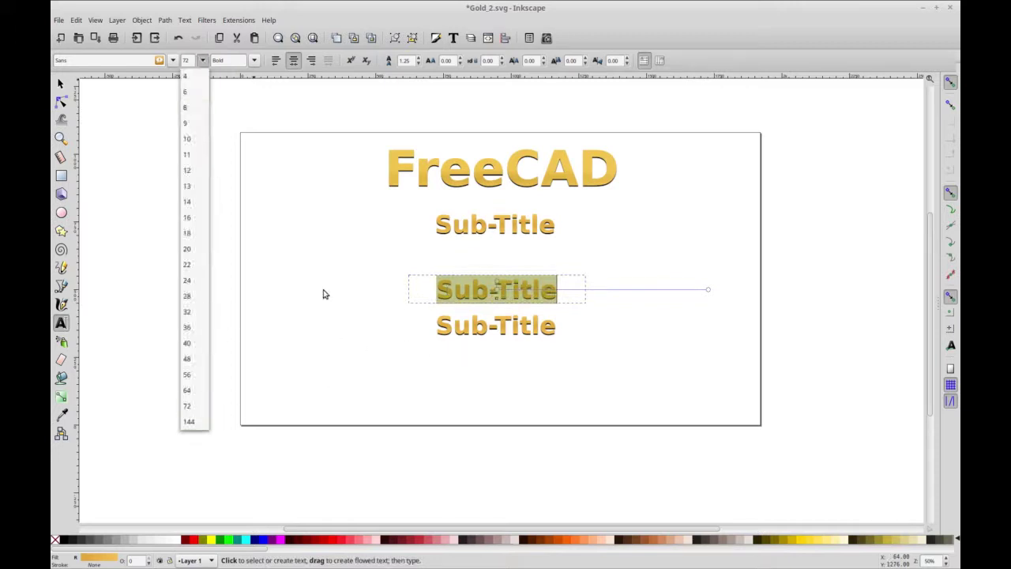
pyautogui.click(186, 60)
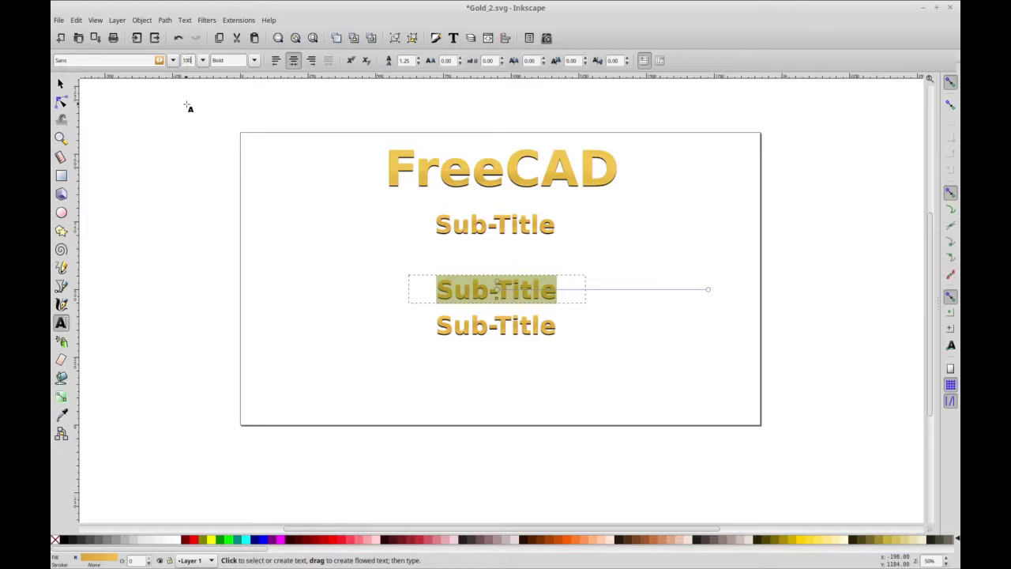
pyautogui.write('100')
pyautogui.press('Return')
# Enlarge the bottom Sub-Title line by entering a new value in the font-size field.
pyautogui.click(493, 324)
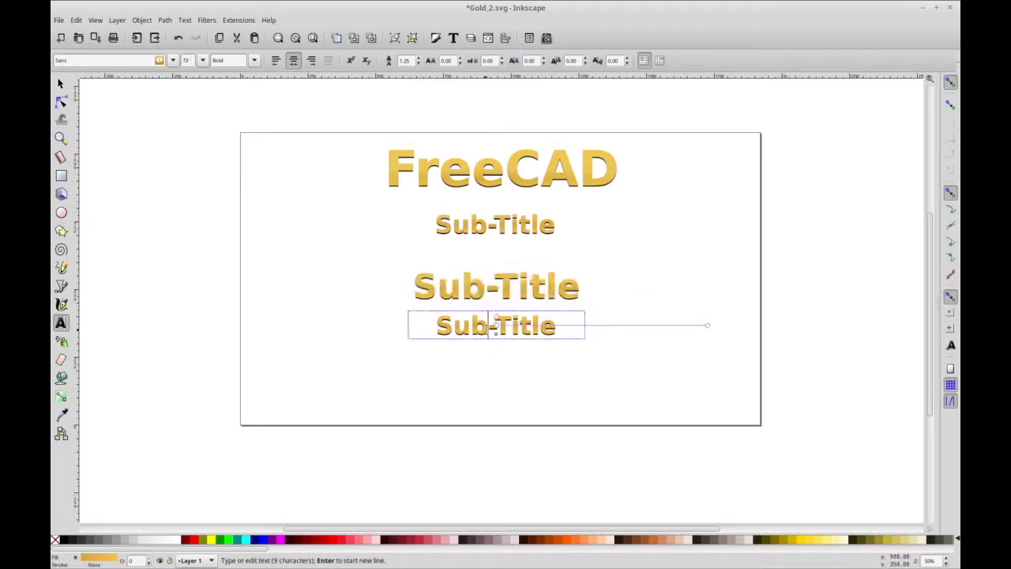
pyautogui.click(492, 332)
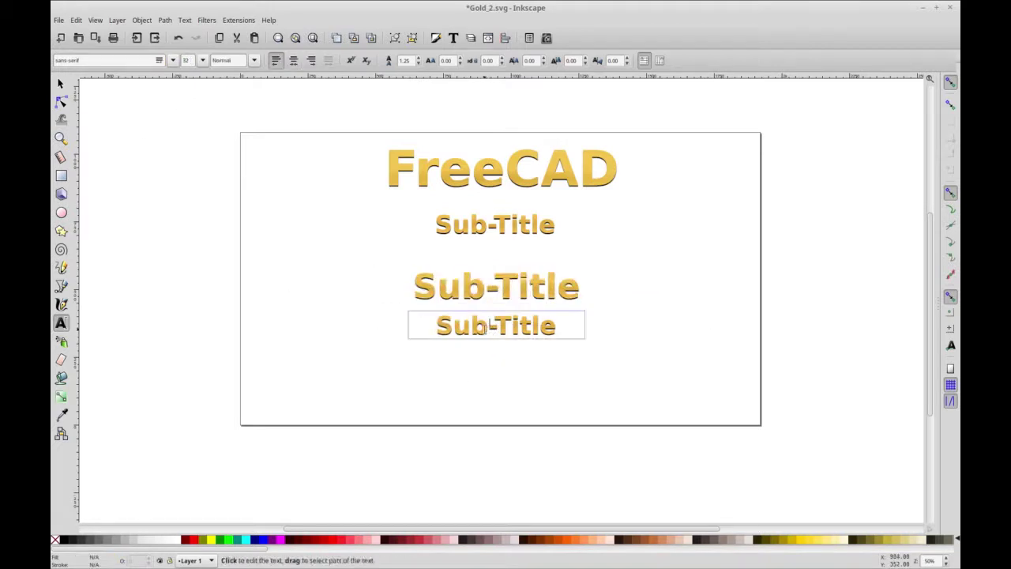
pyautogui.moveTo(436, 326); pyautogui.dragTo(556, 325)
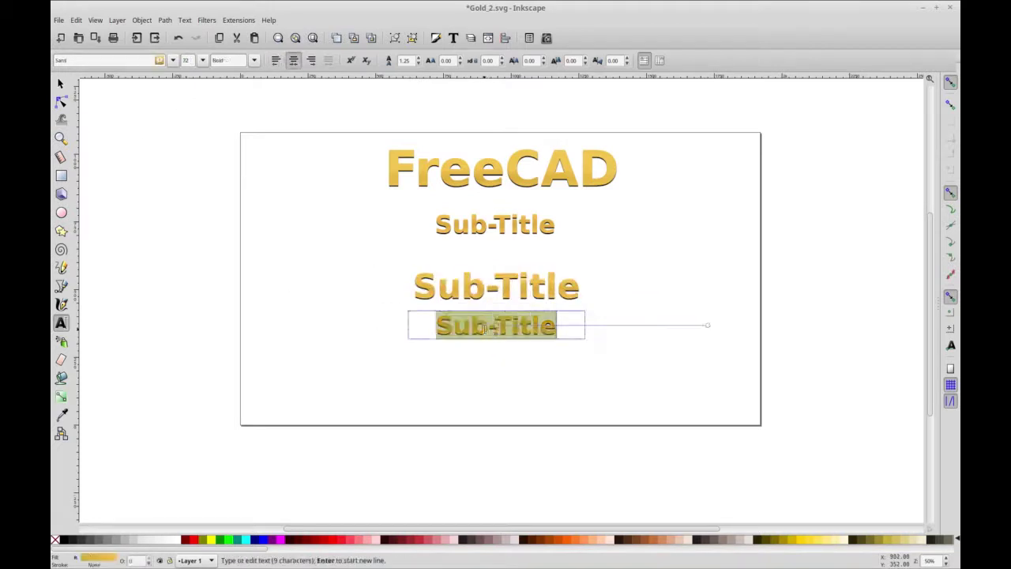
pyautogui.doubleClick(189, 59)
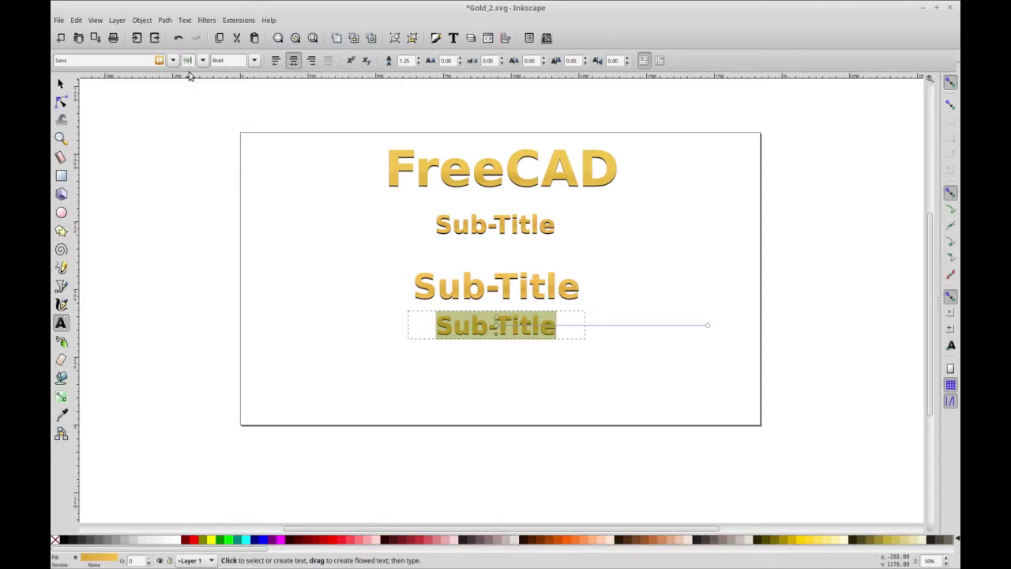
pyautogui.click(510, 325)
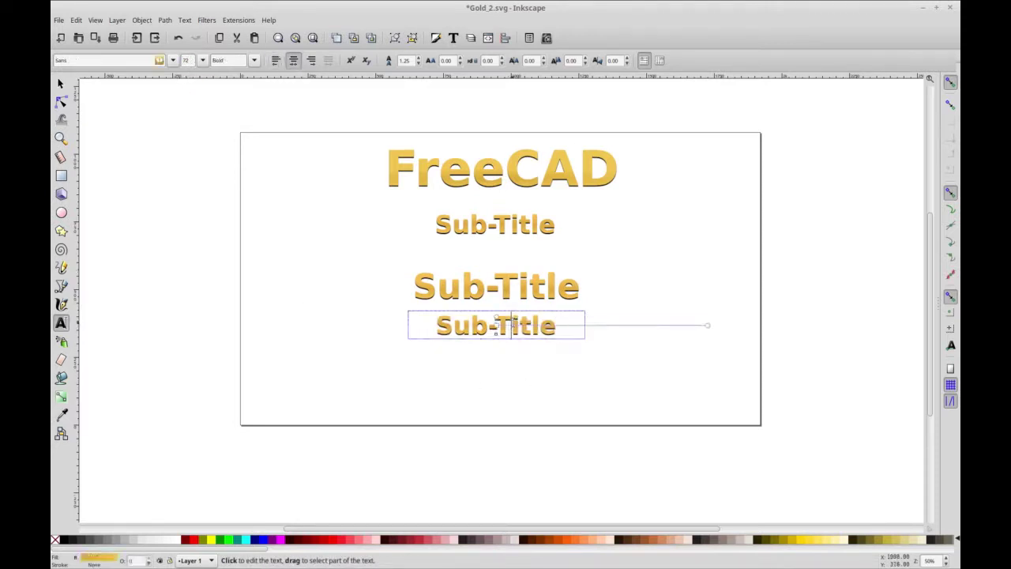
pyautogui.doubleClick(510, 325)
pyautogui.press('Escape')
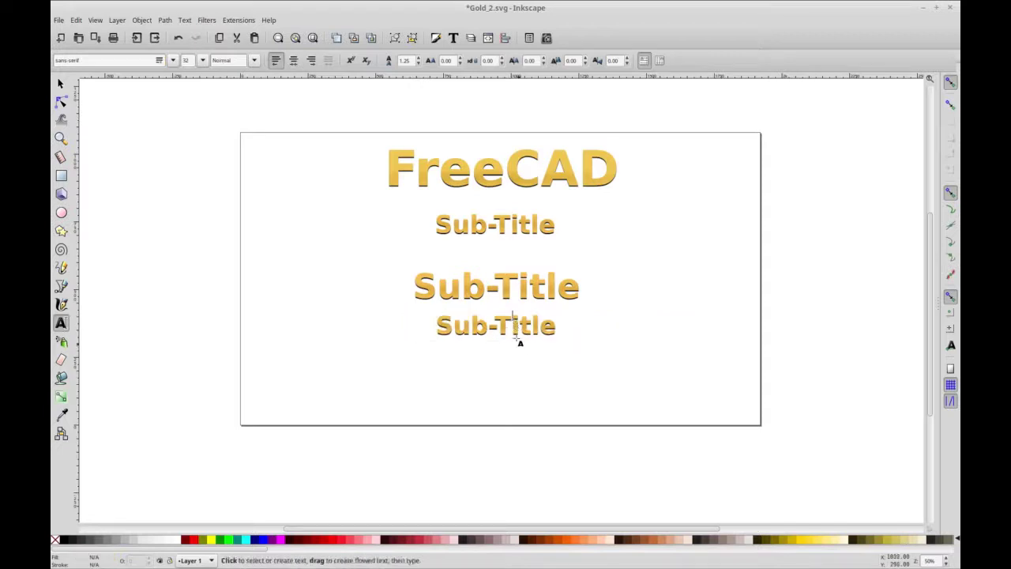
pyautogui.tripleClick(510, 324)
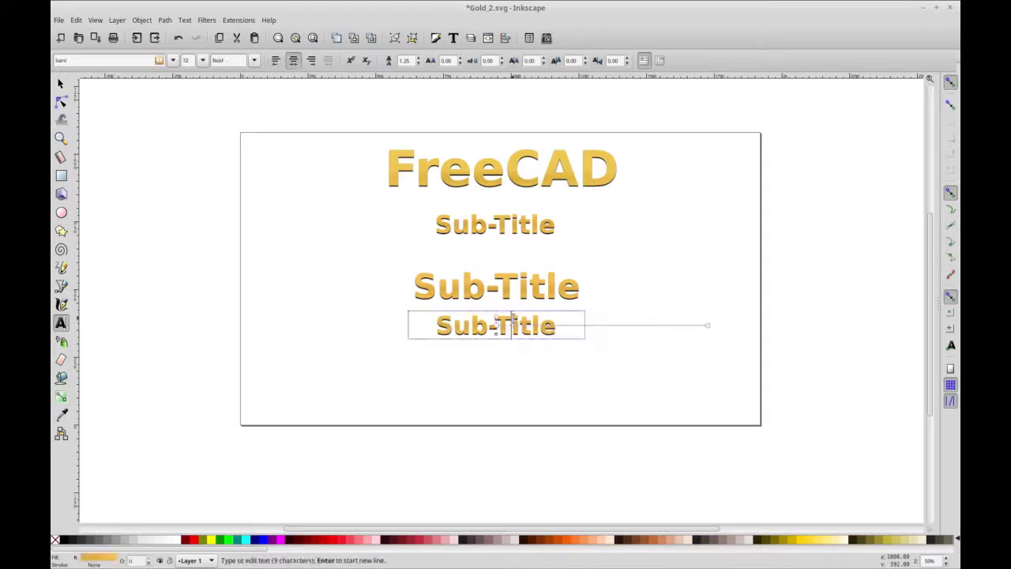
pyautogui.tripleClick(182, 60)
pyautogui.write('16')
pyautogui.press('Return')
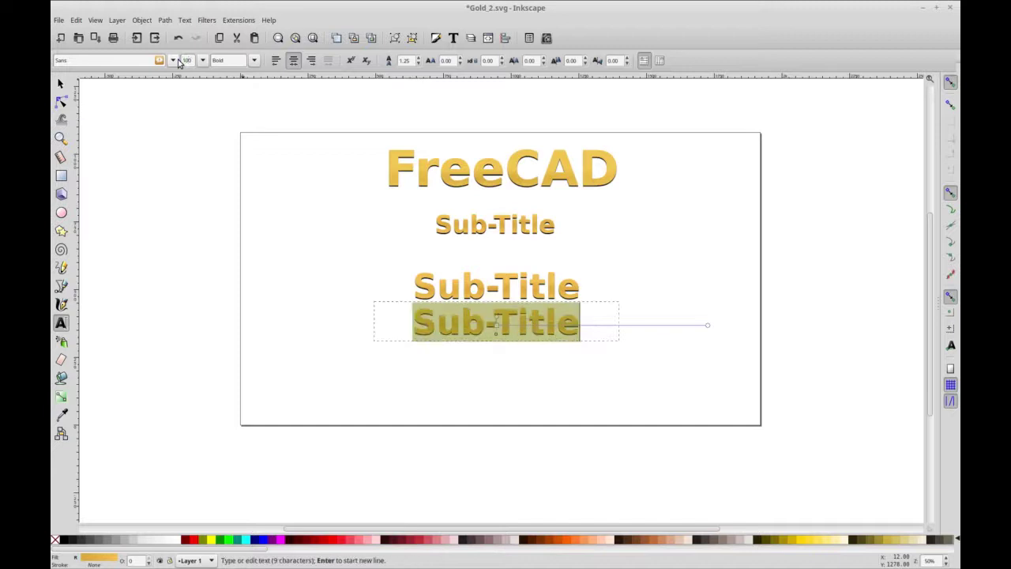
pyautogui.click(596, 254)
# Shift the three Sub-Title lines and the FreeCAD heading slightly down to space the layout.
pyautogui.rightClick(628, 286)
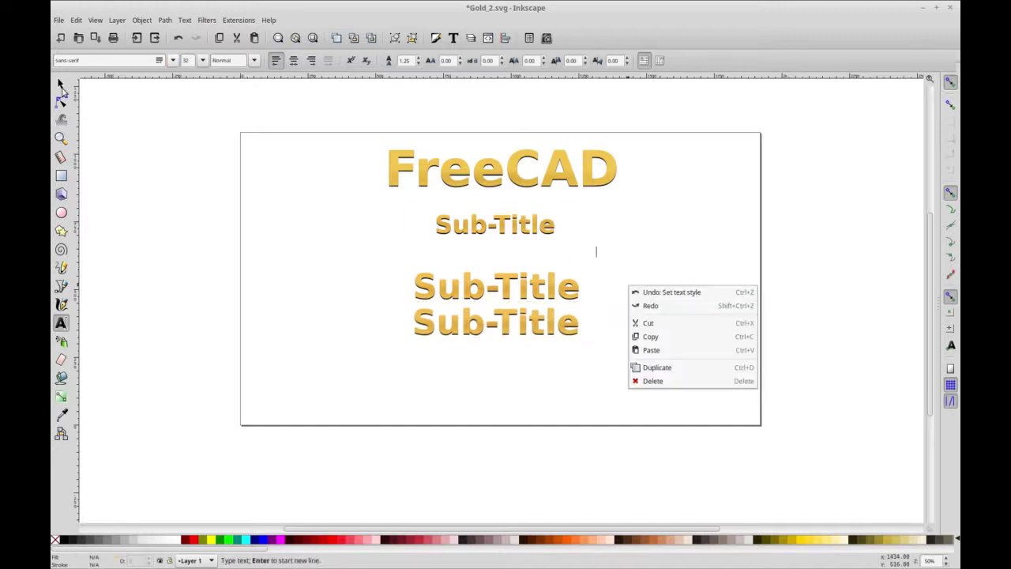
pyautogui.click(62, 88)
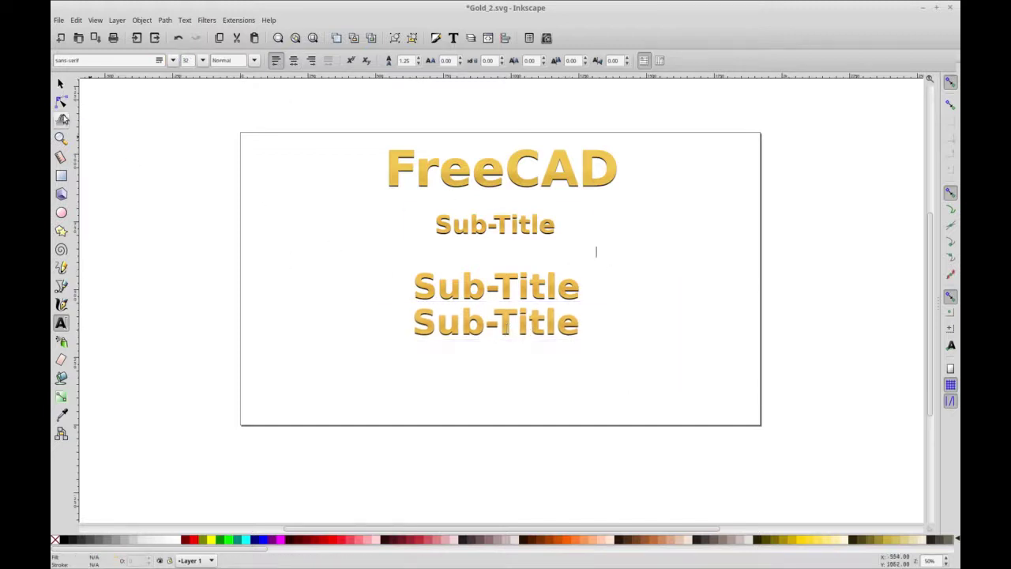
pyautogui.click(60, 83)
pyautogui.moveTo(508, 334); pyautogui.dragTo(509, 344)
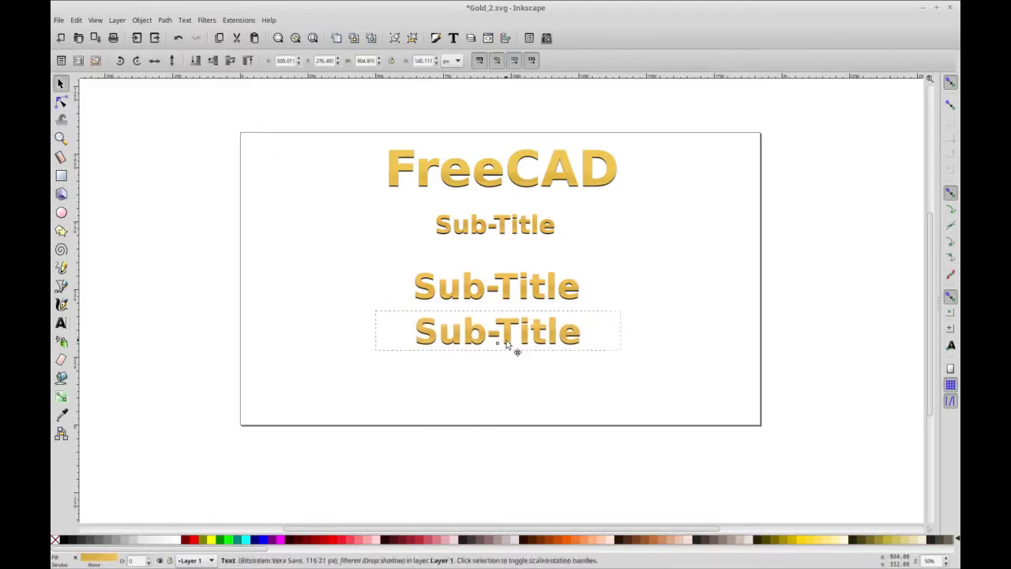
pyautogui.moveTo(508, 301); pyautogui.dragTo(510, 313)
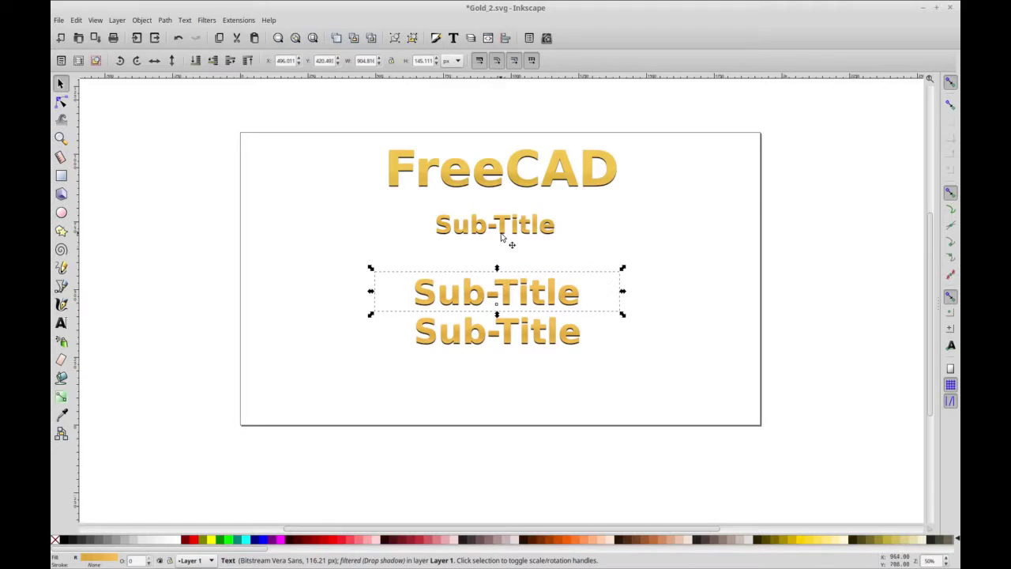
pyautogui.moveTo(501, 235); pyautogui.dragTo(502, 245)
pyautogui.moveTo(518, 186); pyautogui.dragTo(532, 199)
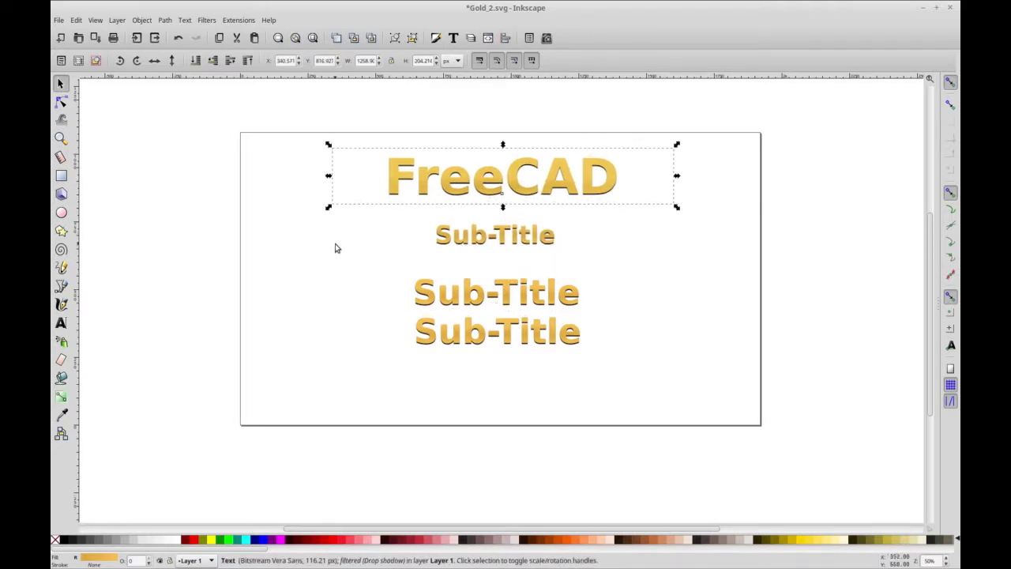
# Try saving the title into the titles folder and dismiss the could-not-save error.
pyautogui.click(58, 19)
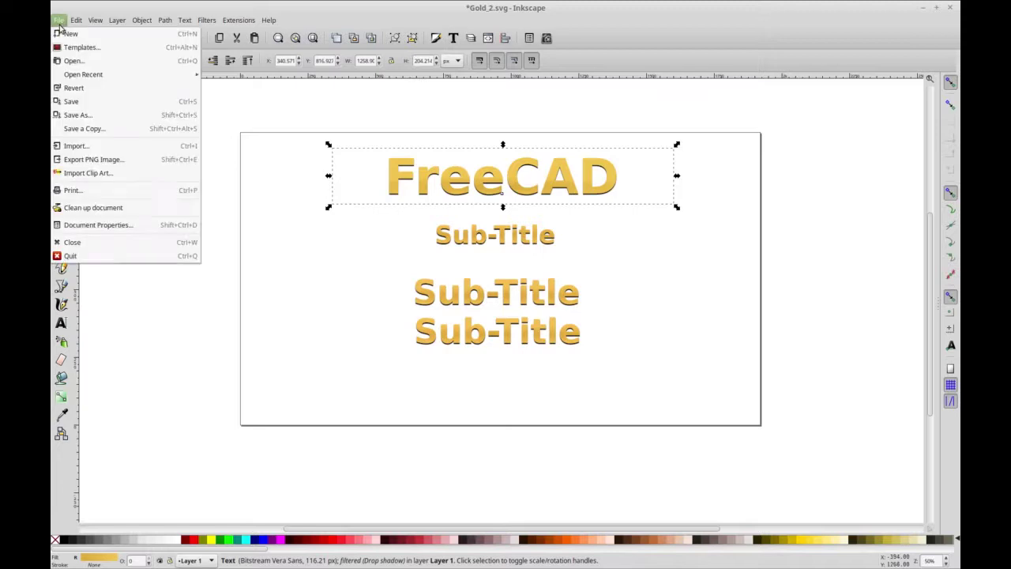
pyautogui.click(120, 116)
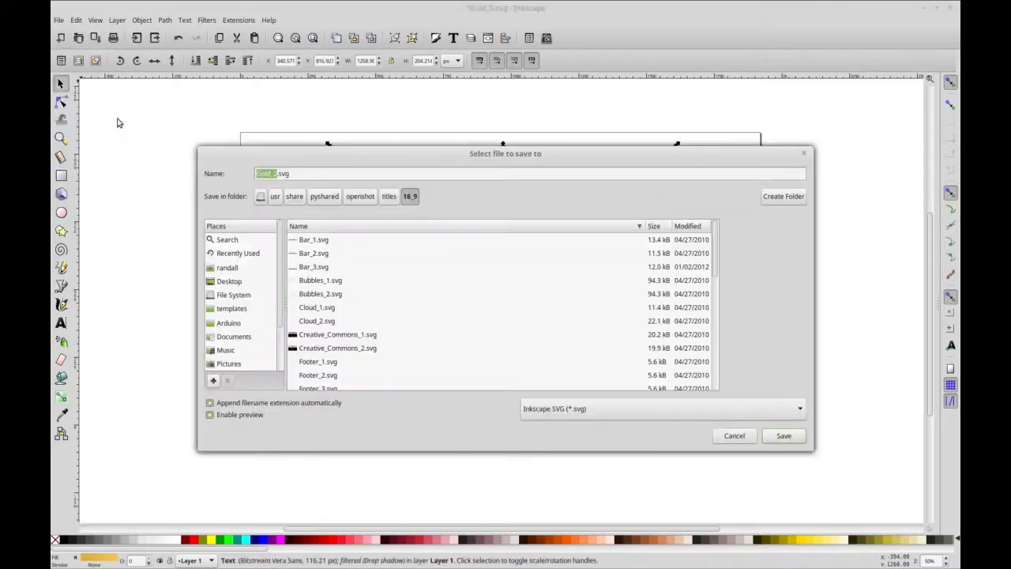
pyautogui.write('FreeCAD')
pyautogui.click(782, 435)
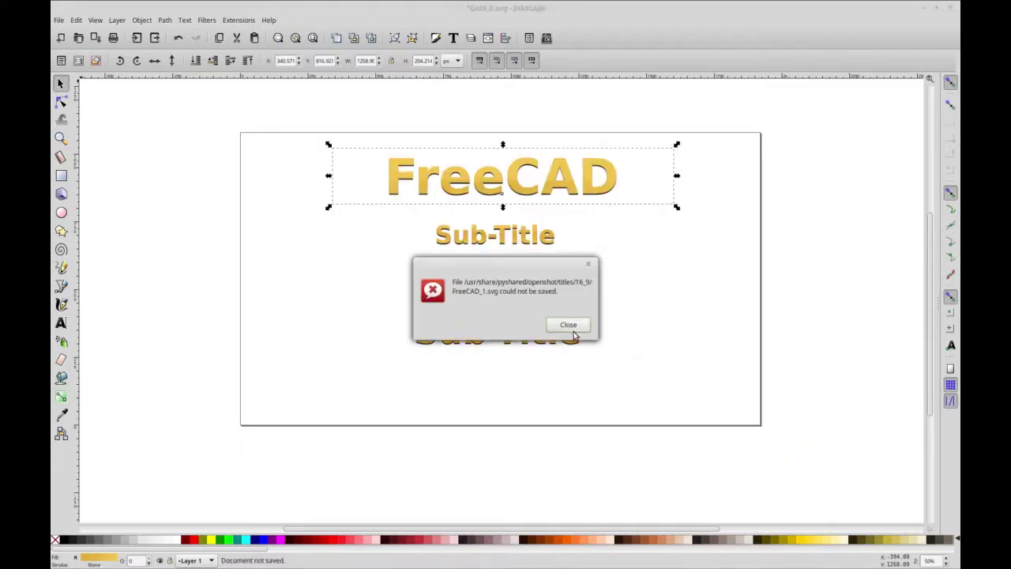
pyautogui.click(572, 328)
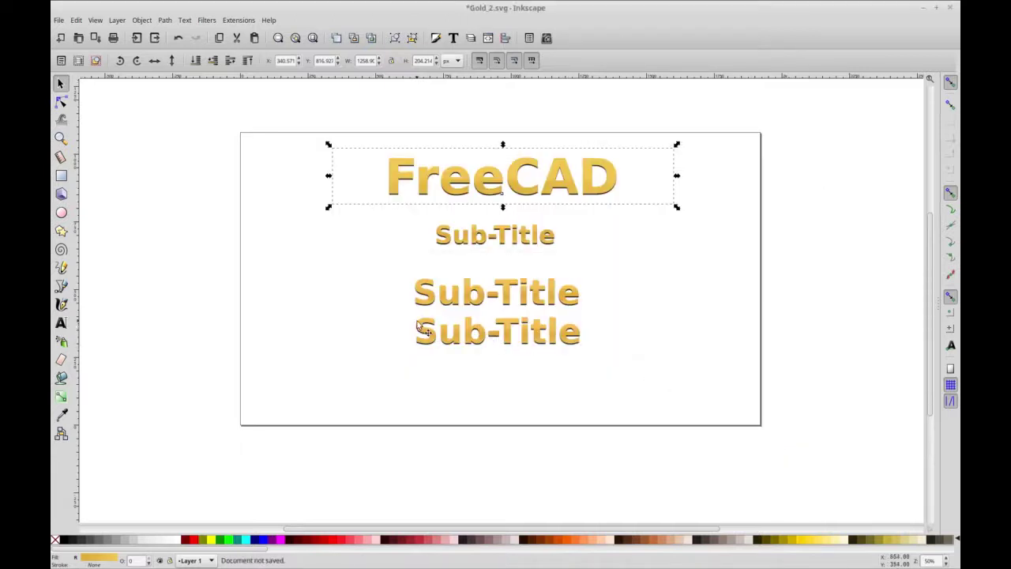
# Save the title as FreeCAD_1.svg on the Desktop.
pyautogui.click(58, 21)
pyautogui.click(79, 114)
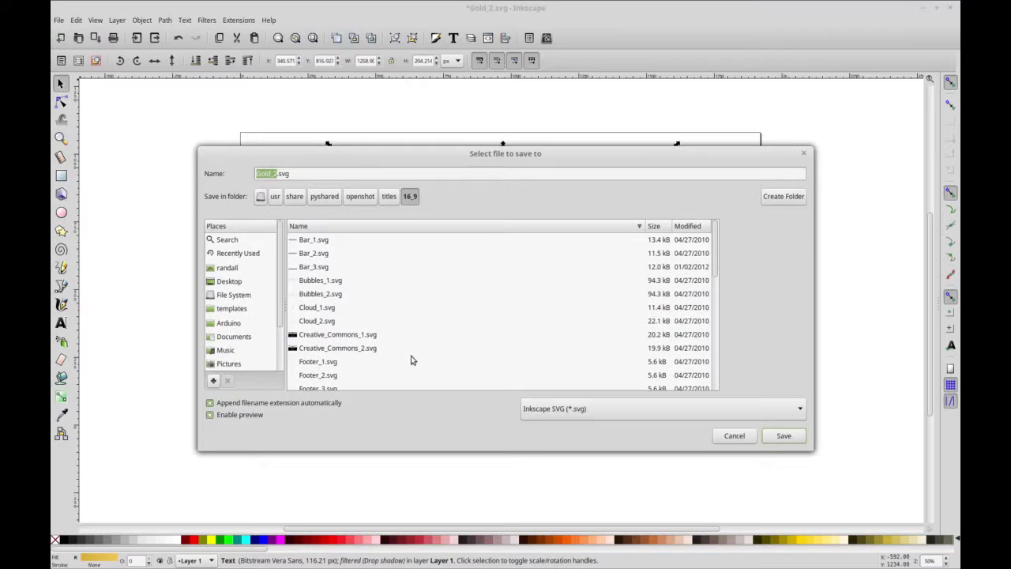
pyautogui.click(239, 282)
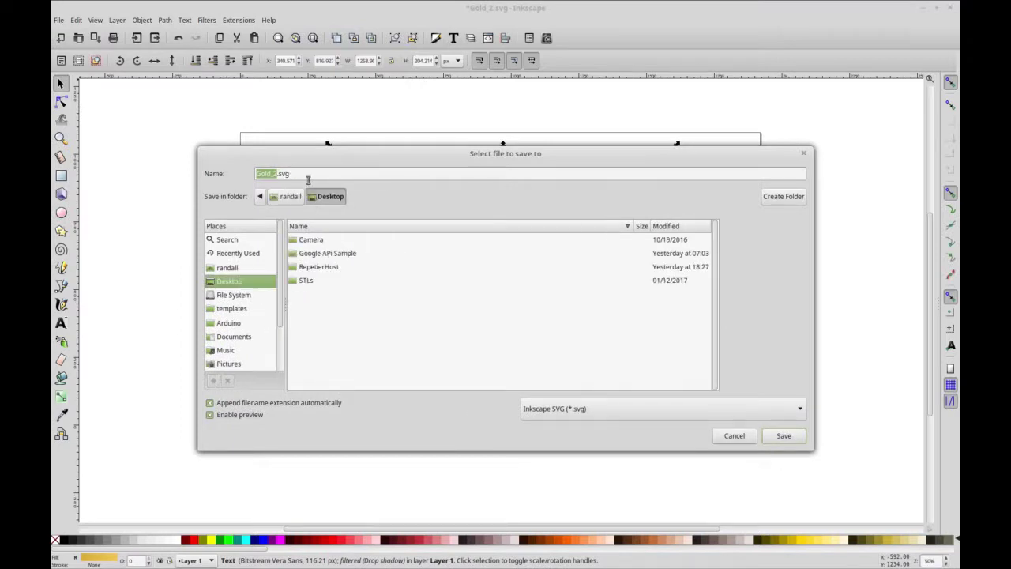
pyautogui.write('FreeCAD_')
pyautogui.press('BackSpace')
pyautogui.write('-')
pyautogui.write('1')
pyautogui.click(780, 437)
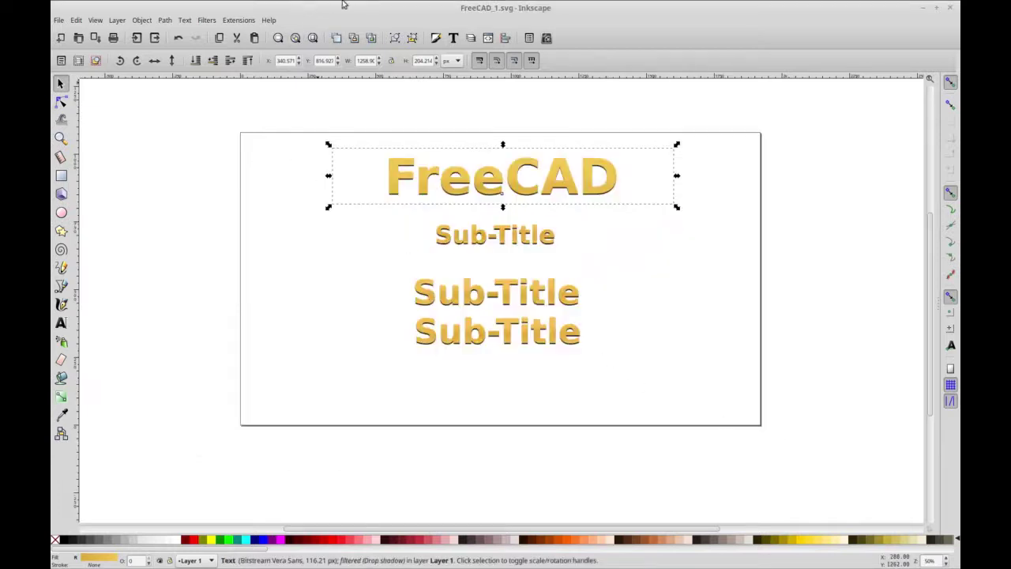
# Copy the 16_9 titles folder path from the Nemo location bar.
pyautogui.click(444, 8)
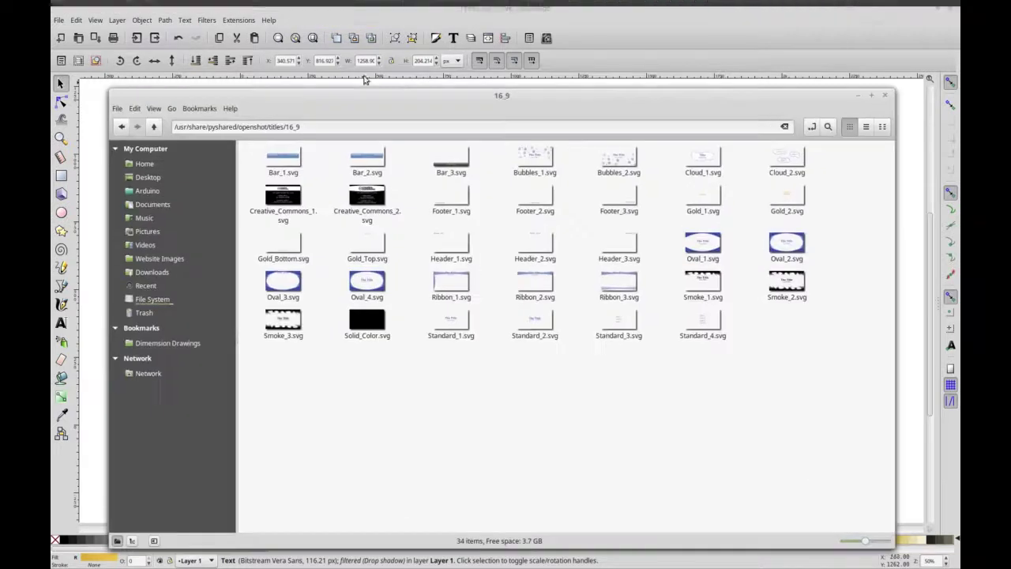
pyautogui.tripleClick(271, 126)
pyautogui.rightClick(271, 127)
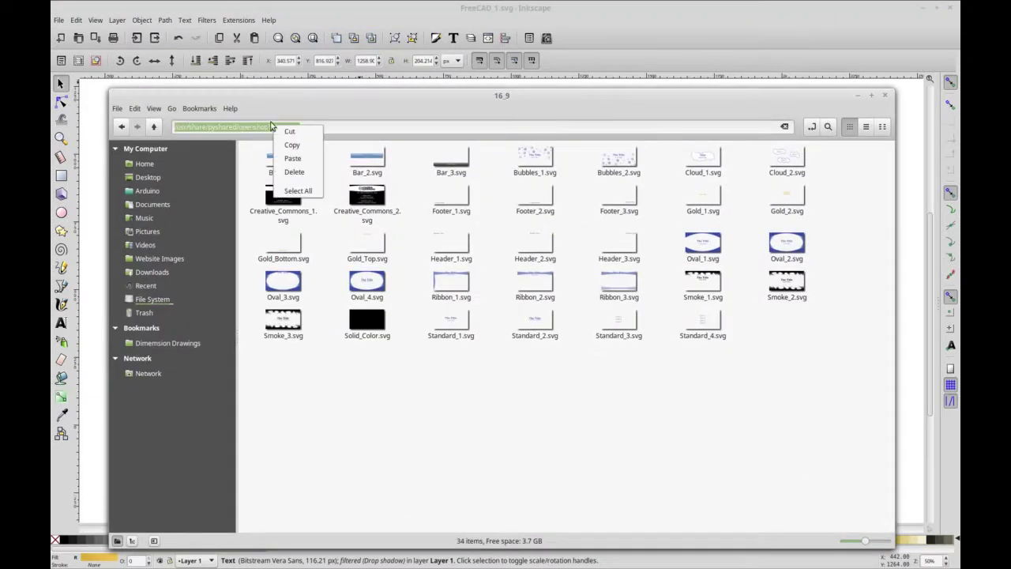
pyautogui.click(291, 144)
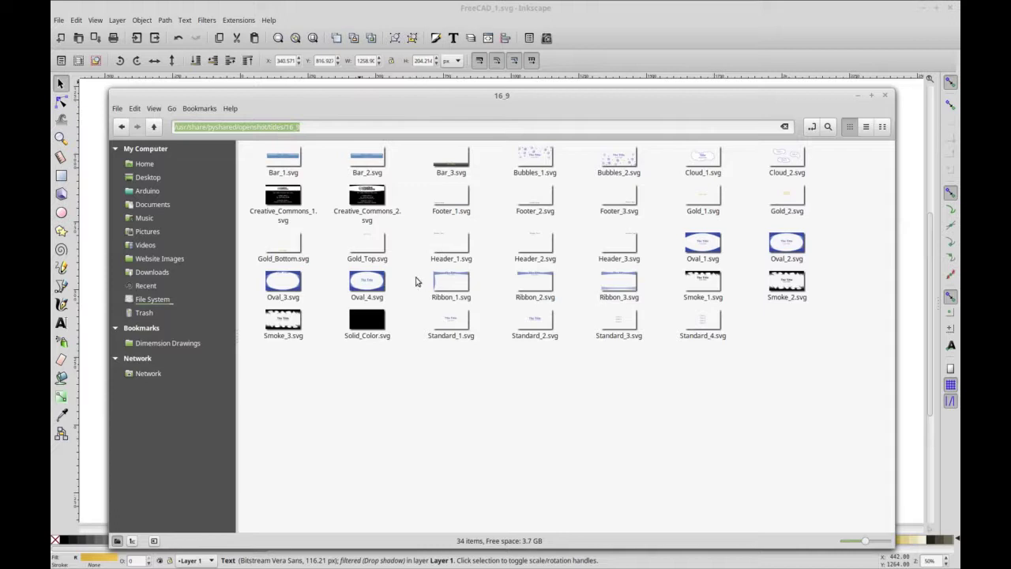
pyautogui.moveTo(388, 101); pyautogui.dragTo(392, 72)
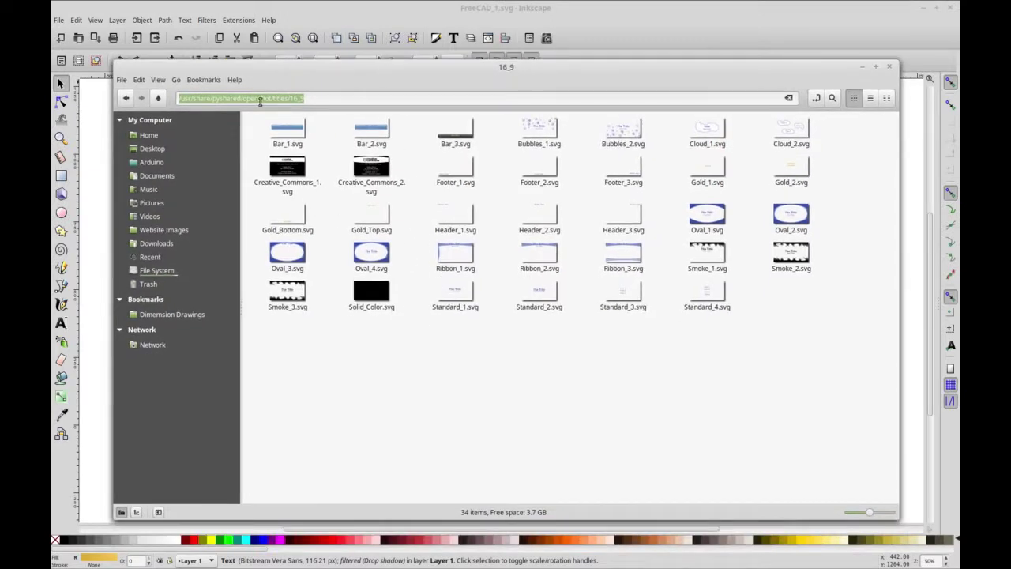
pyautogui.moveTo(545, 6)
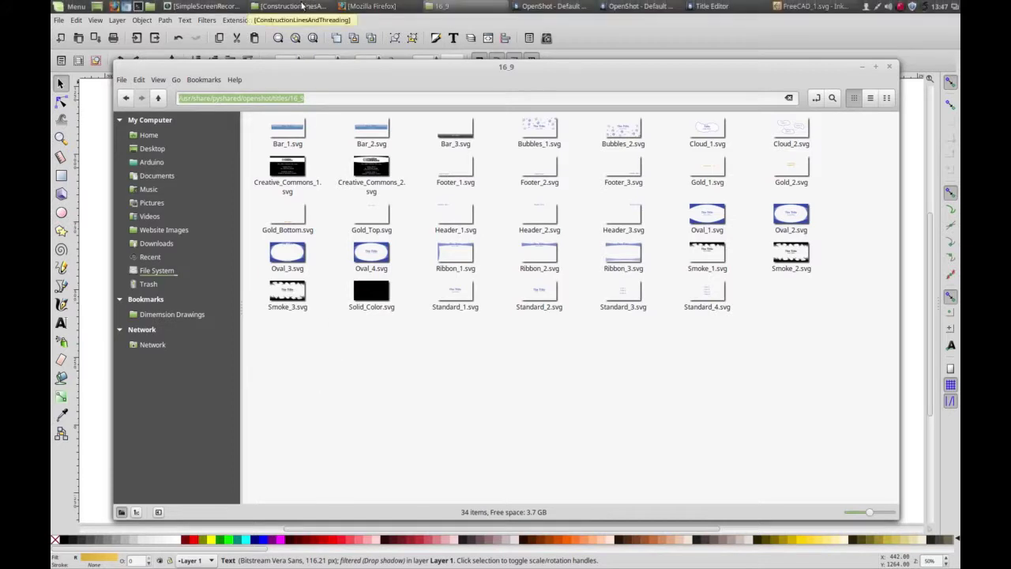
# Open a terminal, change into Desktop, and list its files.
pyautogui.click(138, 6)
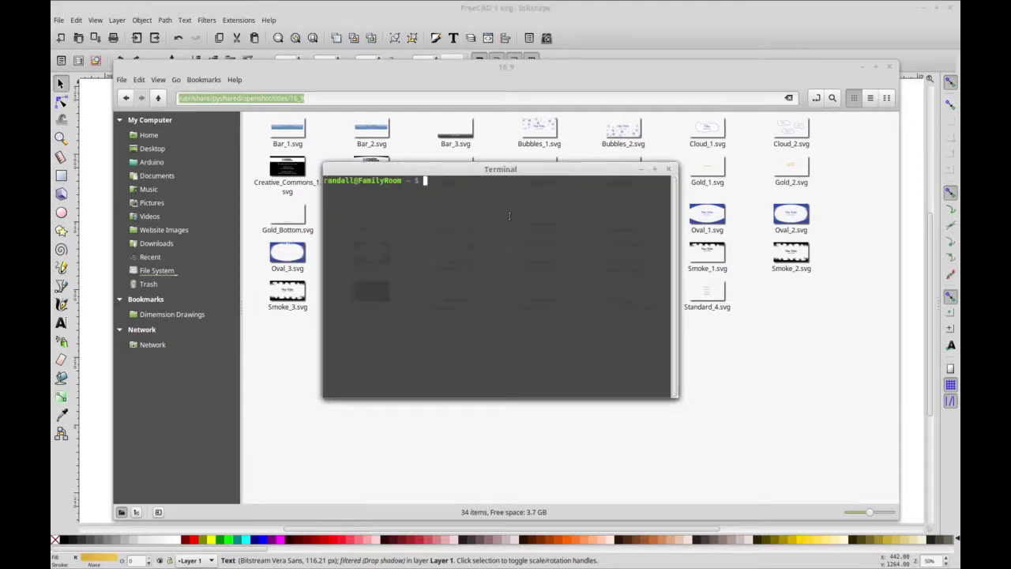
pyautogui.write('cd Desktop')
pyautogui.press('Return')
pyautogui.write('ls')
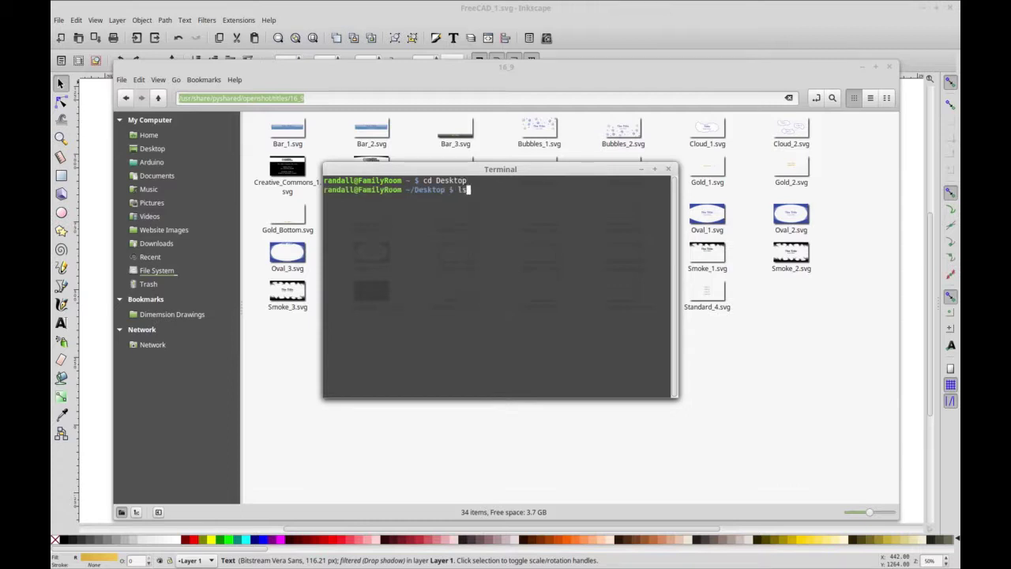
pyautogui.press('Return')
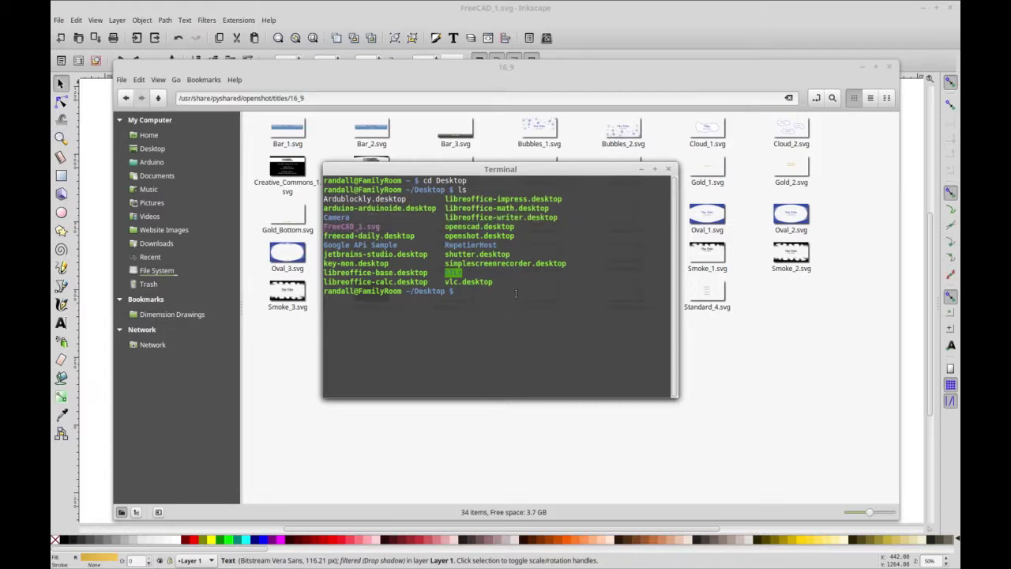
# Move FreeCAD_1.svg into the pasted 16_9 titles folder with sudo mv, entering the password.
pyautogui.write('sudo mv Fre')
pyautogui.press('Tab')
pyautogui.rightClick(515, 302)
pyautogui.click(546, 370)
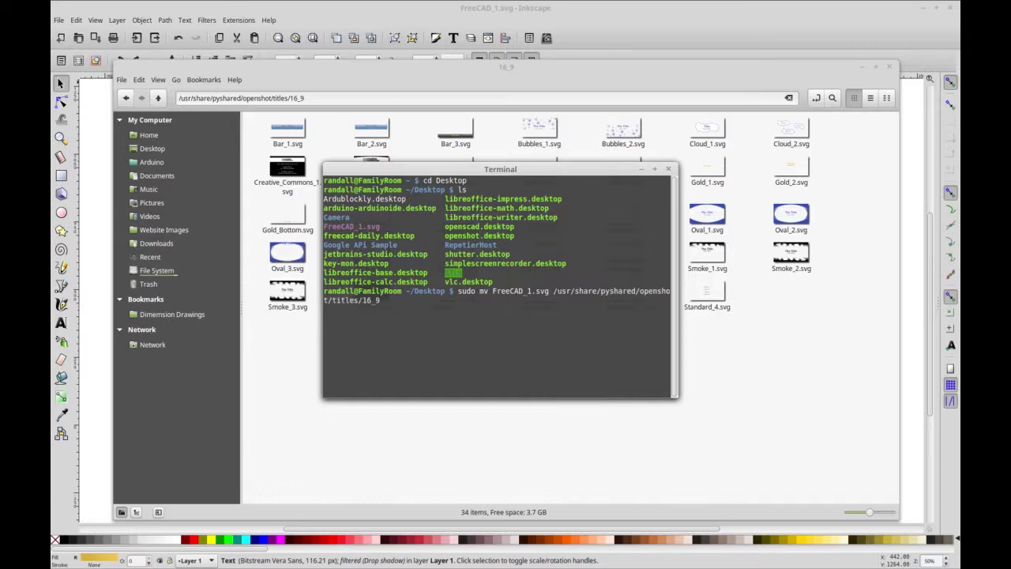
pyautogui.press('Return')
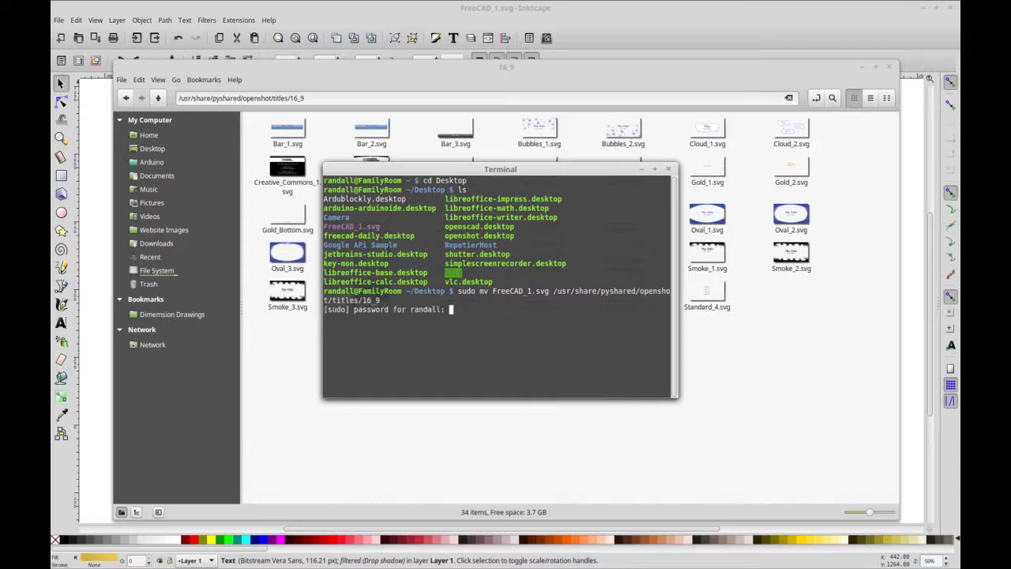
pyautogui.press('Return')
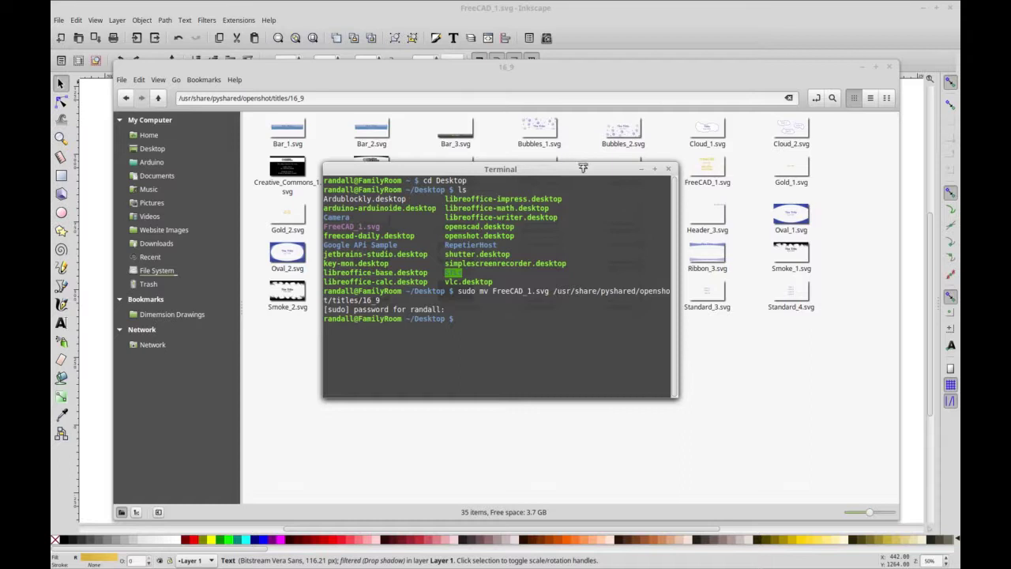
pyautogui.moveTo(584, 167); pyautogui.dragTo(578, 206)
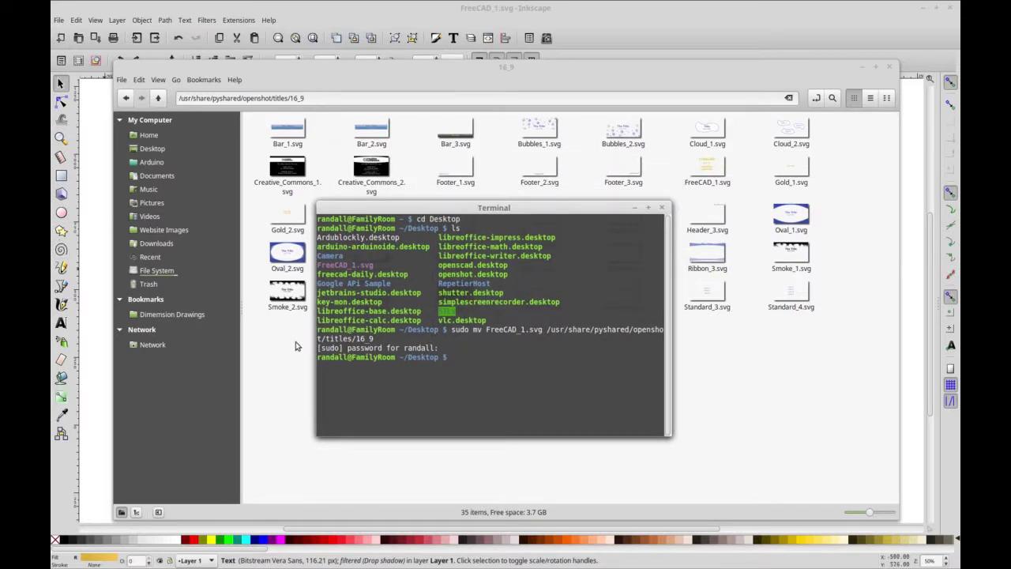
# Check OpenShot's New Title template list for a FreeCAD entry, then cancel.
pyautogui.moveTo(390, 4)
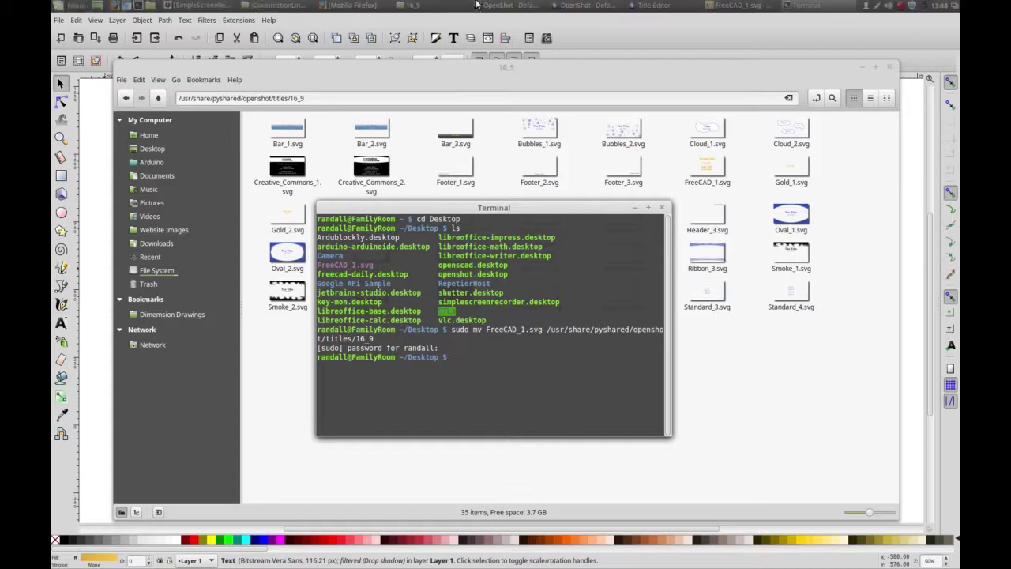
pyautogui.click(586, 6)
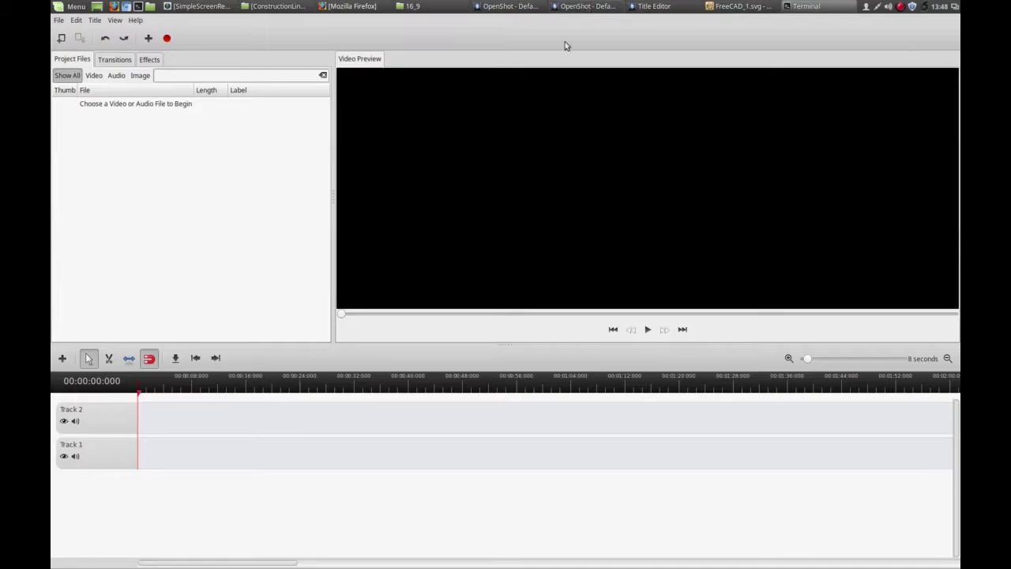
pyautogui.click(95, 22)
pyautogui.click(111, 31)
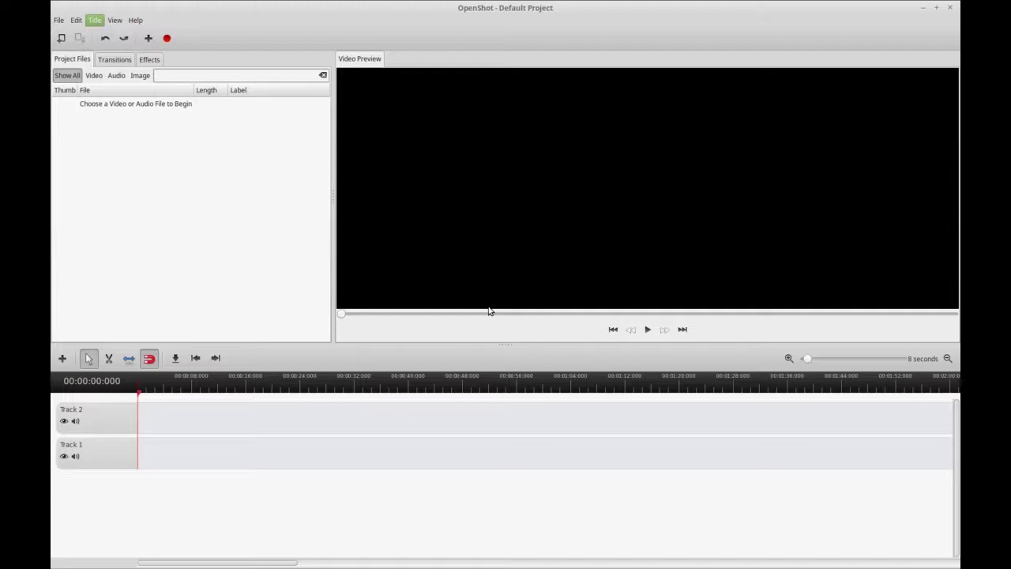
pyautogui.click(665, 166)
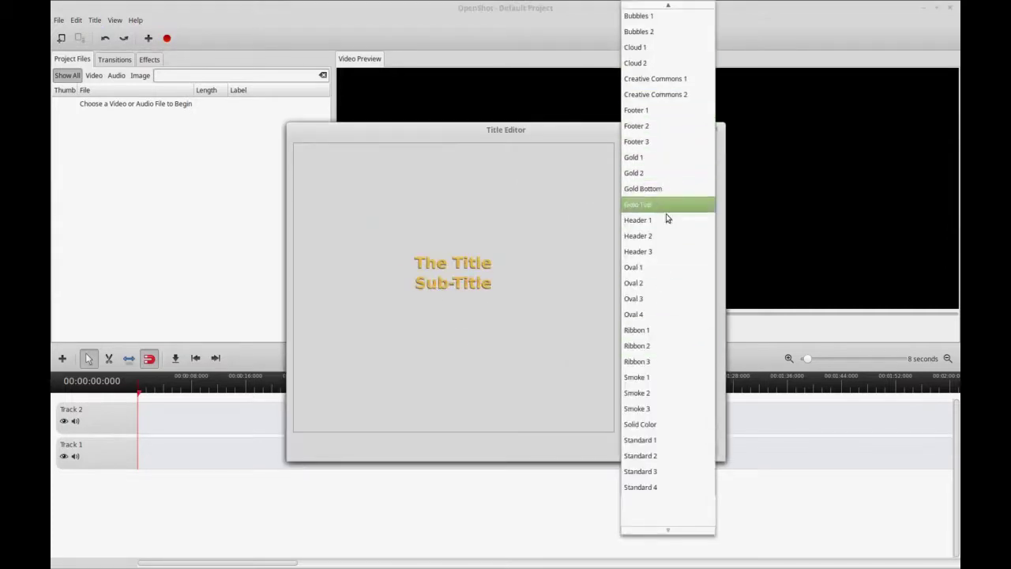
pyautogui.click(177, 249)
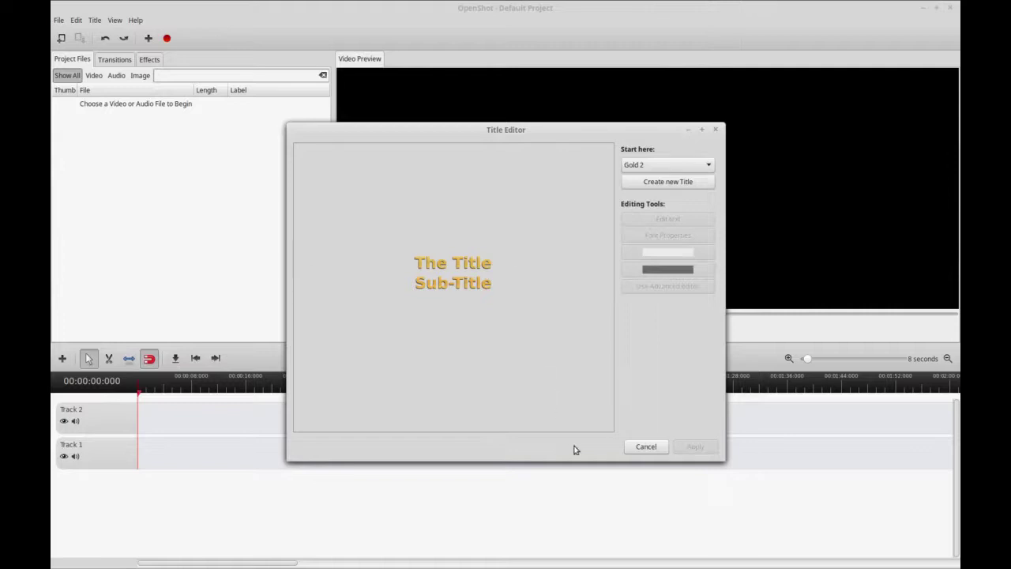
pyautogui.click(645, 447)
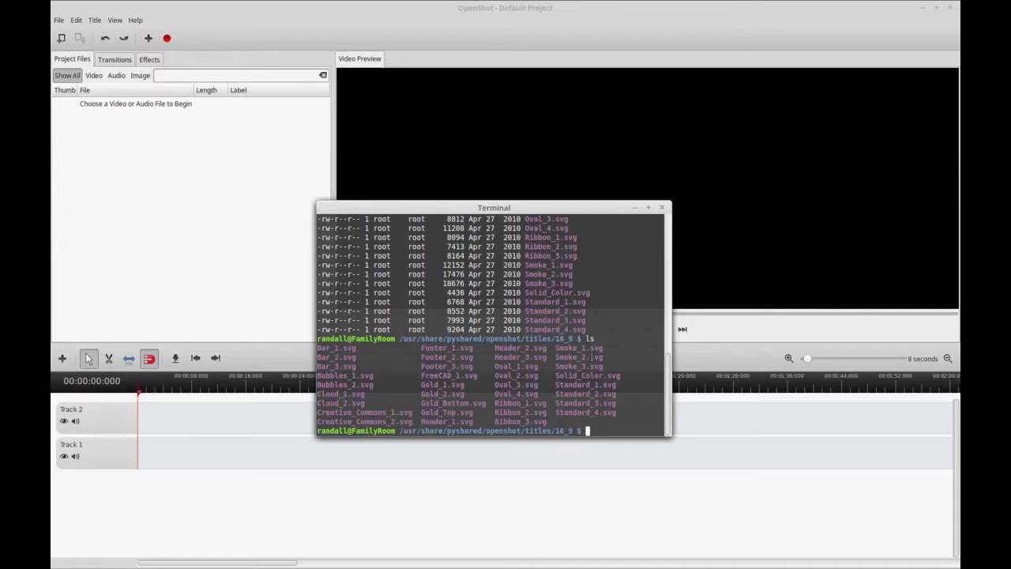
# Run ls -l in the 16_9 folder to view the title files' ownership.
pyautogui.moveTo(422, 375); pyautogui.dragTo(475, 376)
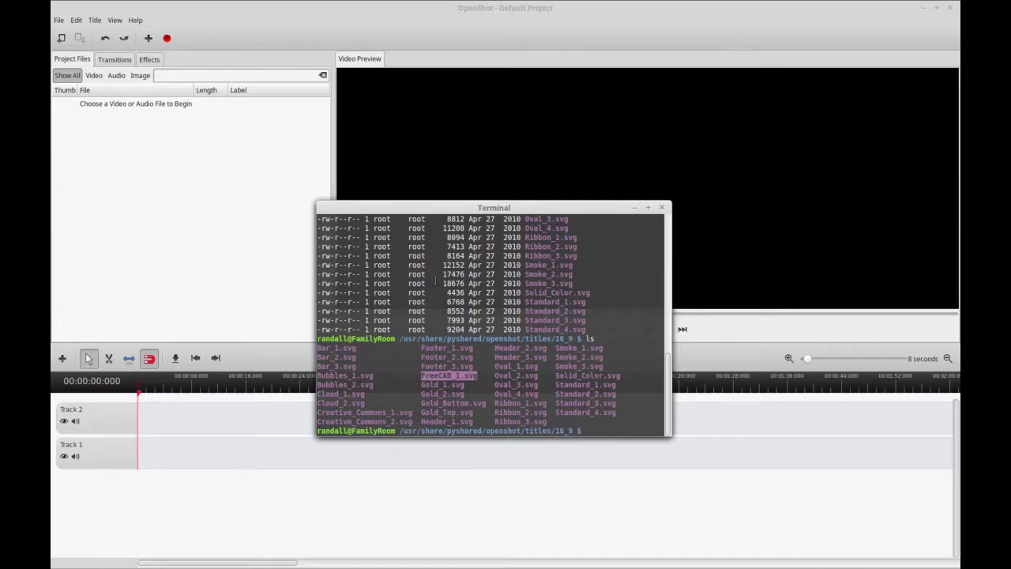
pyautogui.scroll(1, 446, 316)
pyautogui.scroll(-1, 447, 335)
pyautogui.moveTo(531, 212); pyautogui.dragTo(521, 196)
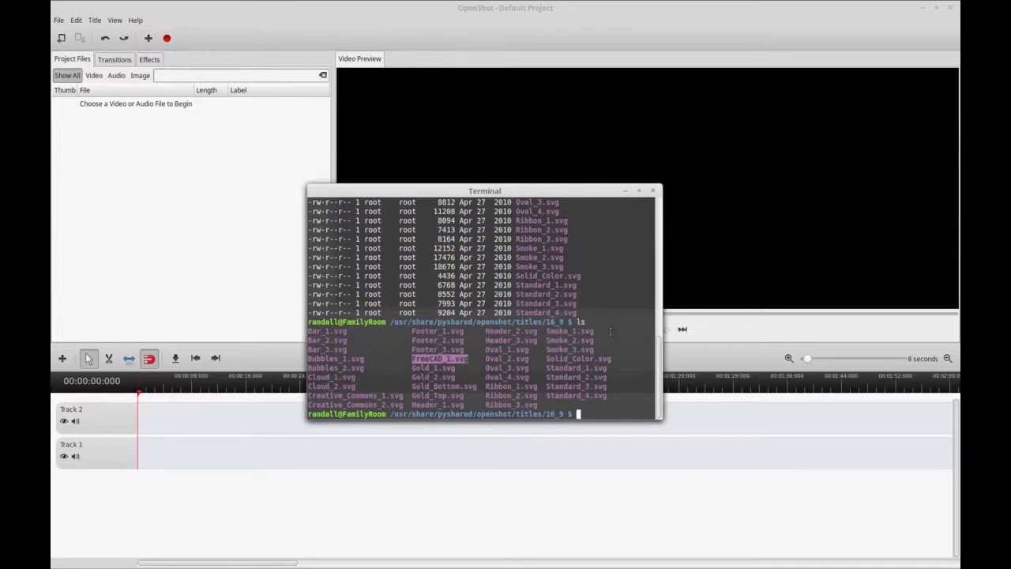
pyautogui.write('ls')
pyautogui.press('BackSpace')
pyautogui.press('BackSpace')
pyautogui.write('ls -l')
pyautogui.press('Return')
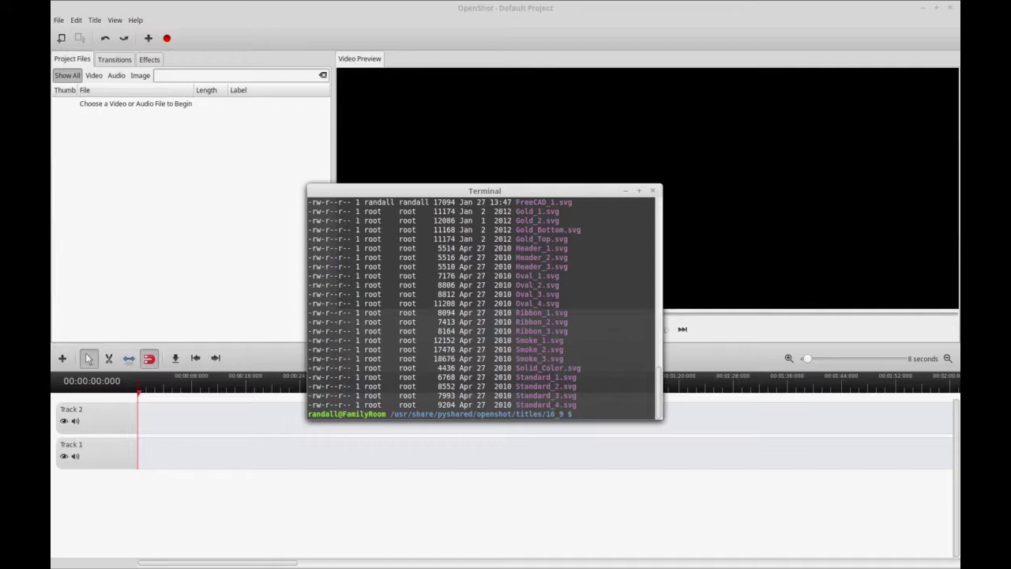
# Set FreeCAD_1.svg's owner to root:root with sudo chown and verify with ls -l.
pyautogui.write('chown root:root Fr')
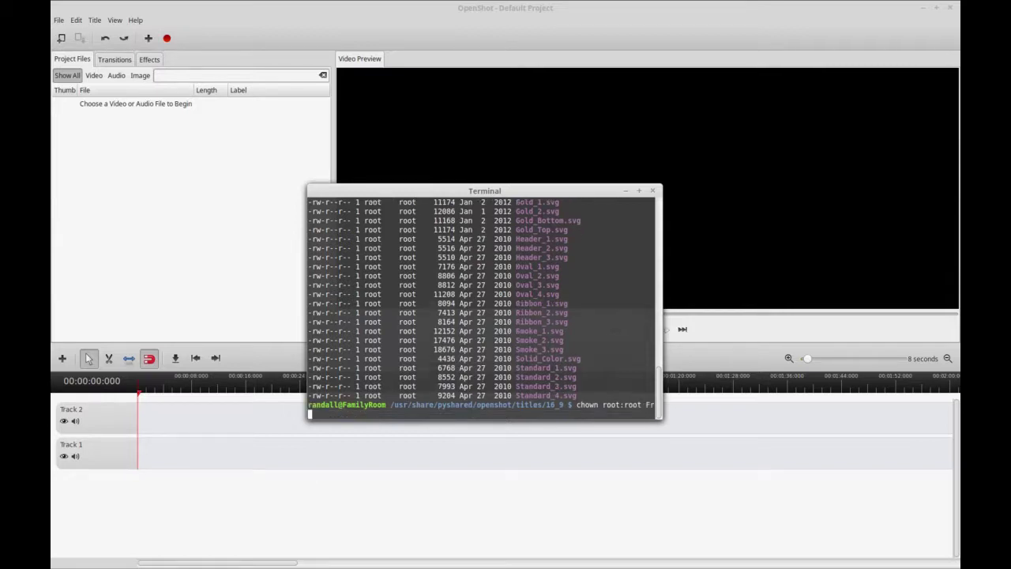
pyautogui.press('Tab')
pyautogui.press('Return')
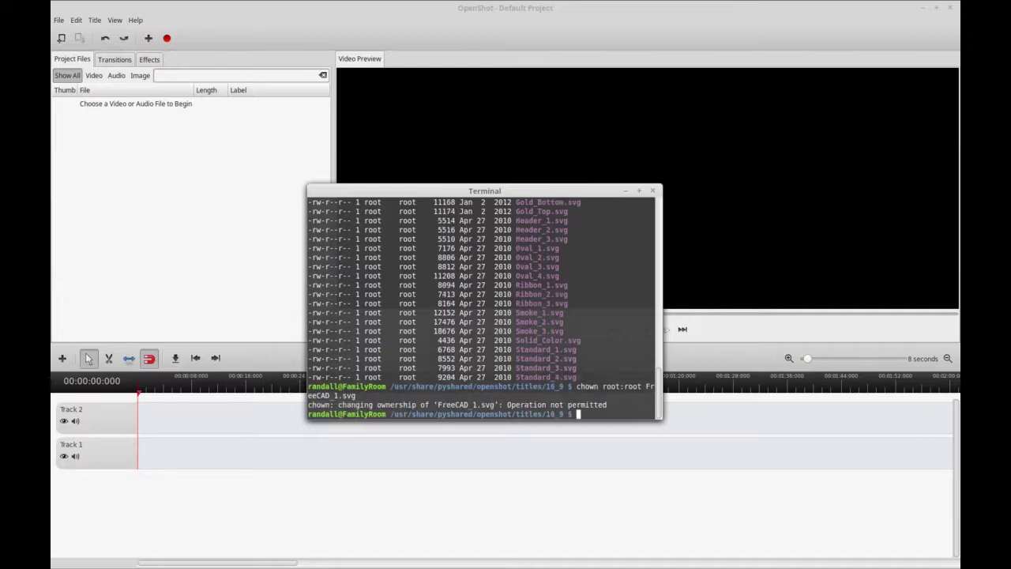
pyautogui.press('Up')
pyautogui.press('Home')
pyautogui.write('sudo')
pyautogui.press('Return')
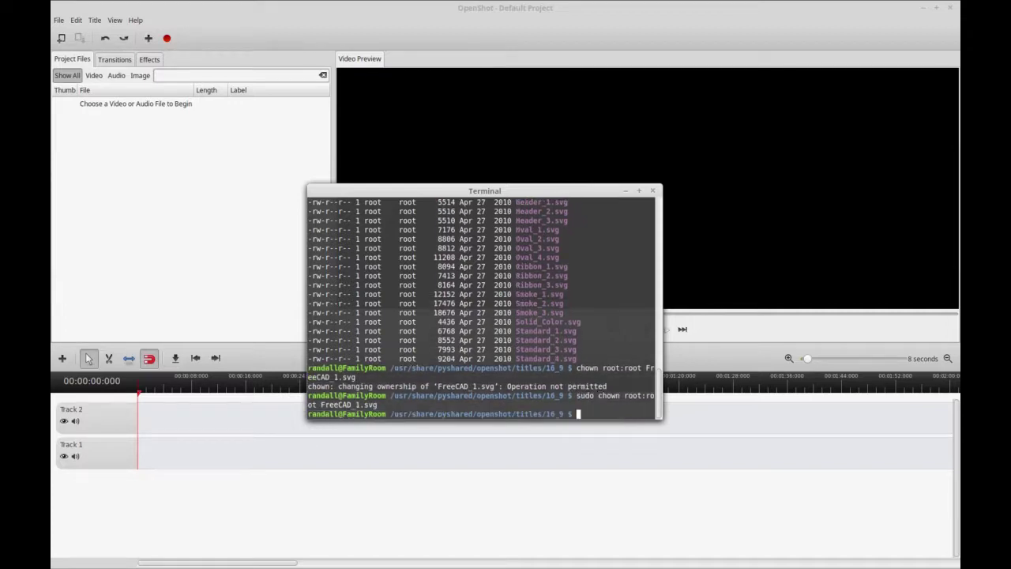
pyautogui.write('ls -l-l')
pyautogui.press('Return')
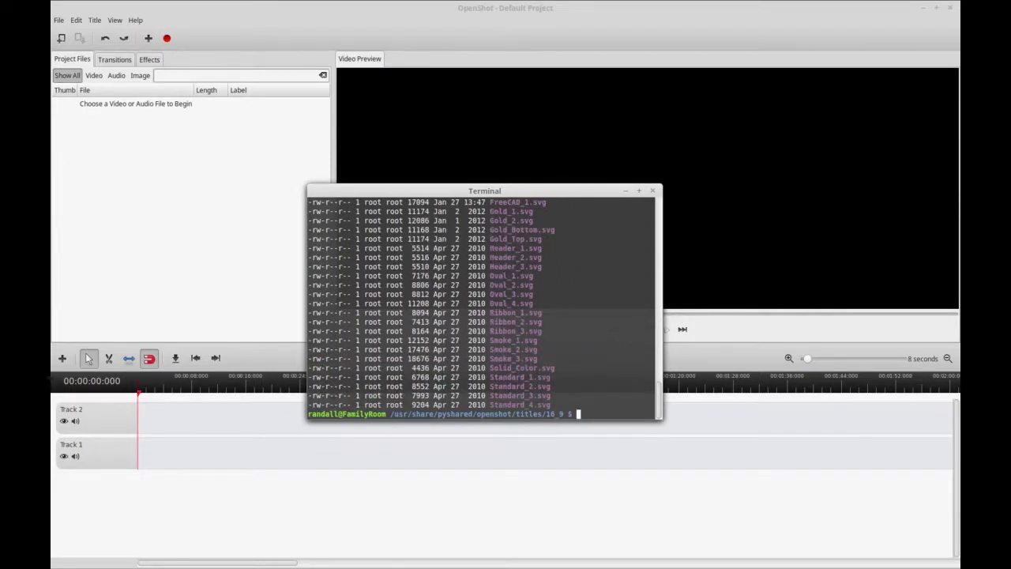
# Recheck the New Title template list for FreeCAD, then close the title editor.
pyautogui.click(96, 20)
pyautogui.click(100, 33)
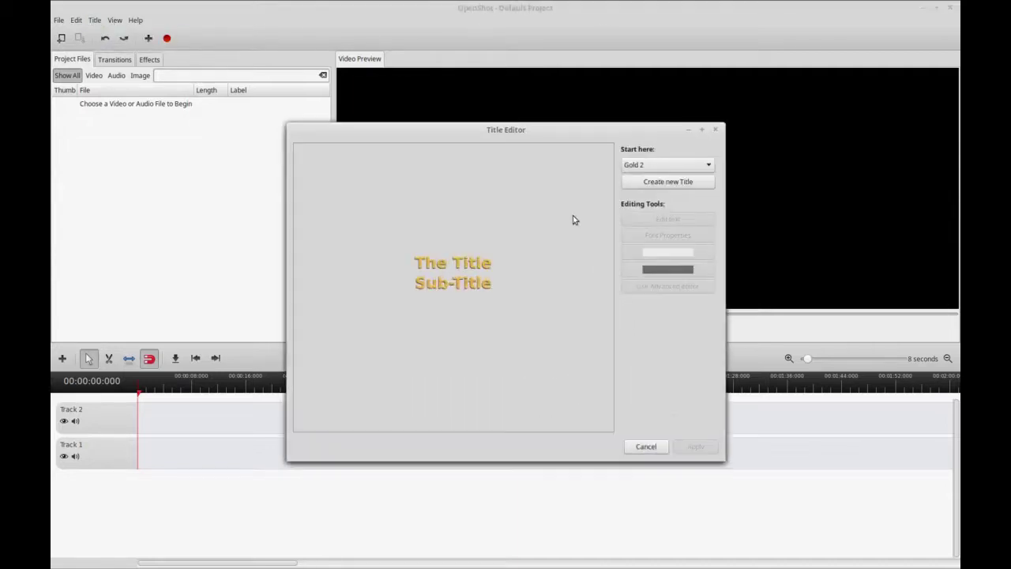
pyautogui.click(668, 166)
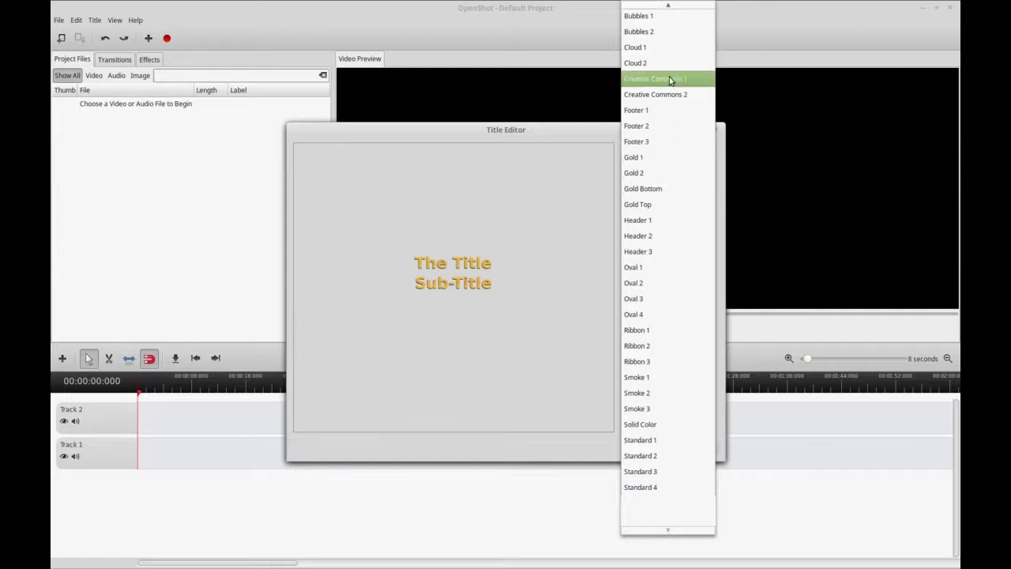
pyautogui.scroll(1, 653, 360)
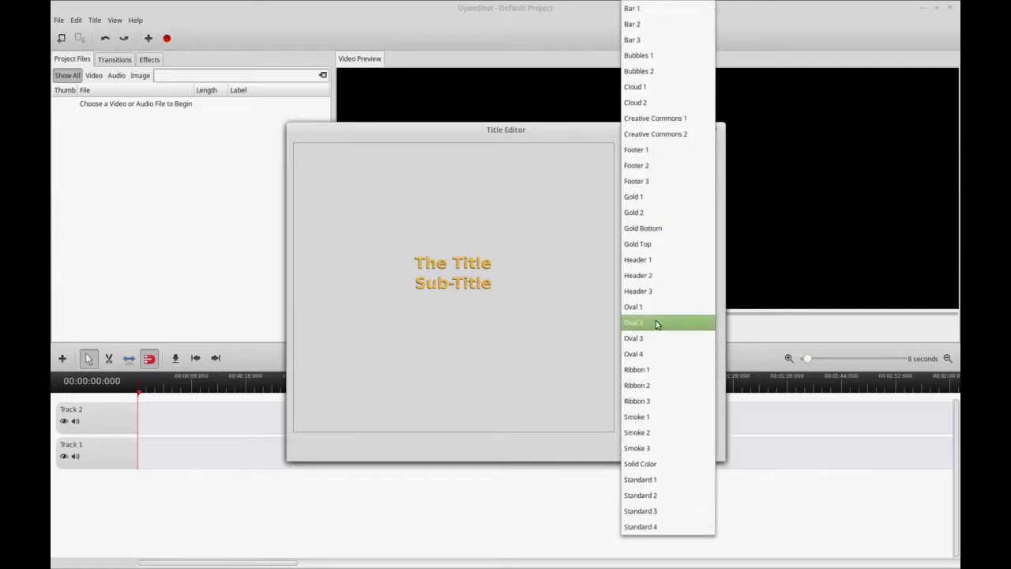
pyautogui.click(835, 162)
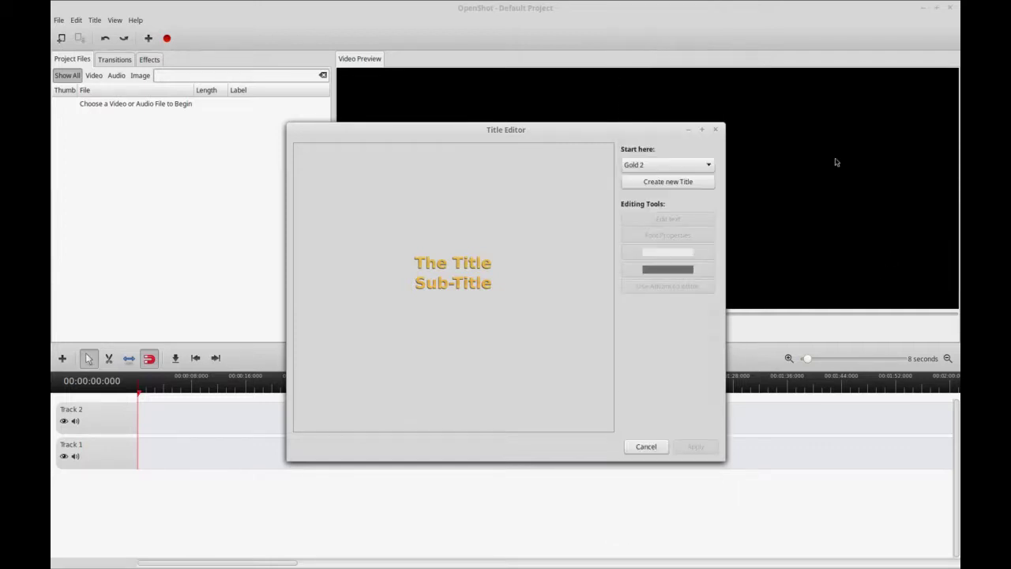
pyautogui.click(716, 129)
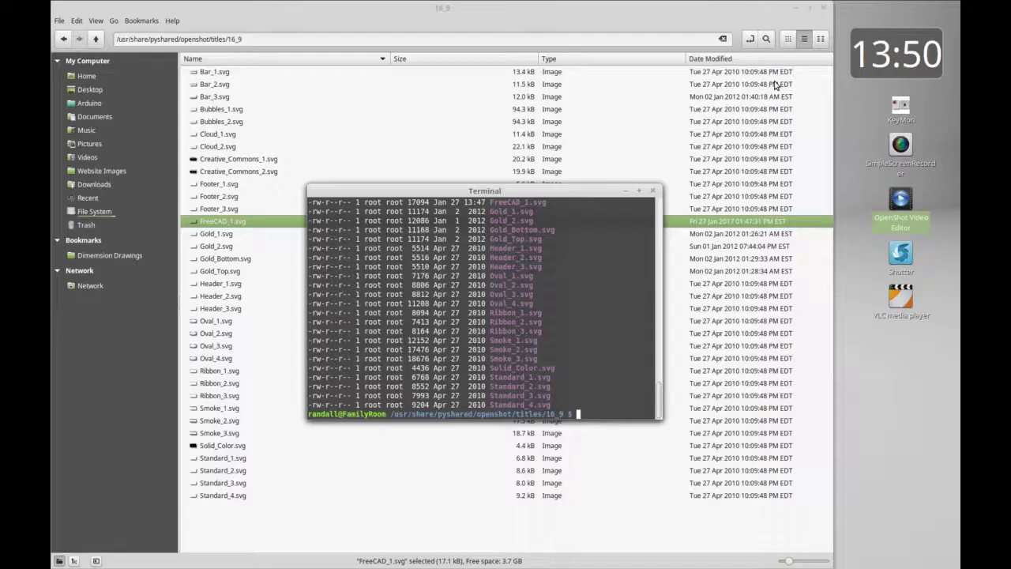
# Relaunch OpenShot Video Editor and hide its toolbar.
pyautogui.click(900, 201)
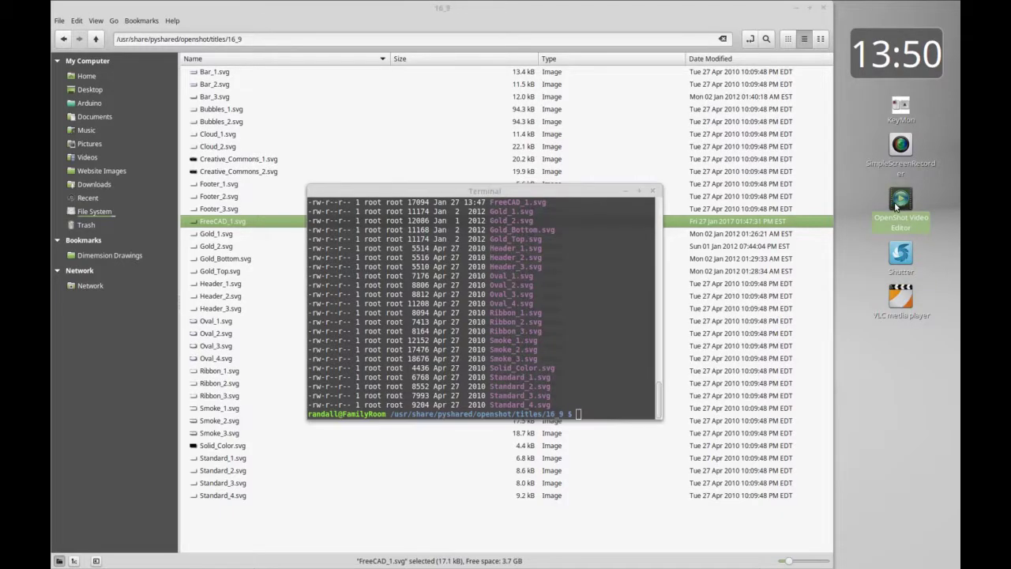
pyautogui.doubleClick(899, 202)
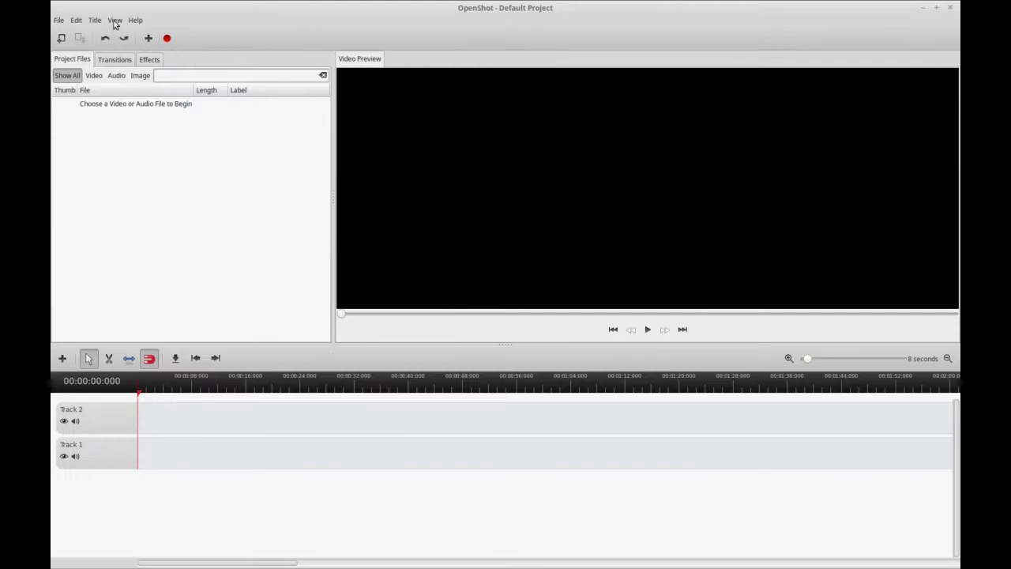
pyautogui.click(95, 20)
pyautogui.click(109, 34)
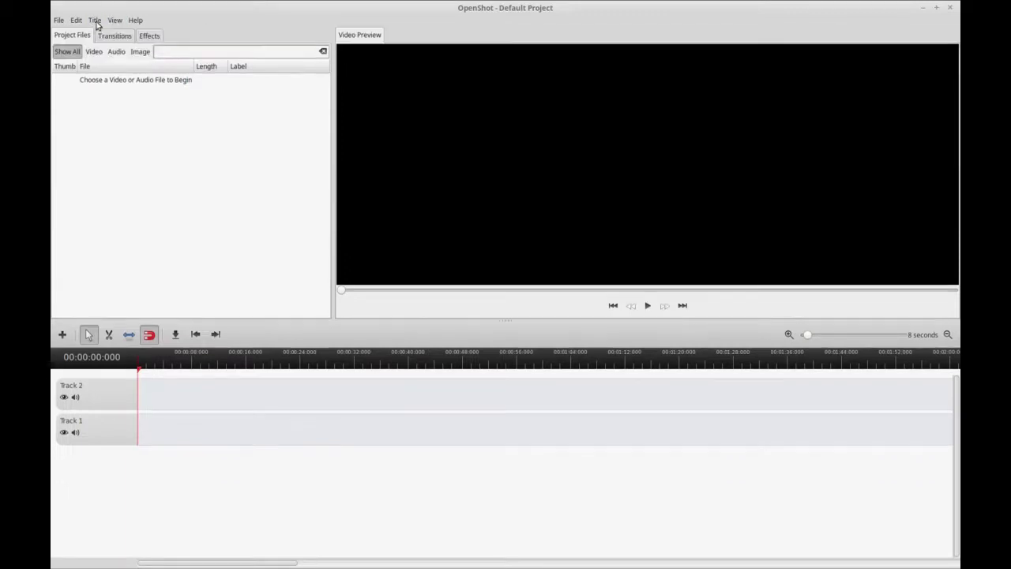
# Start a new title, browse the Start here template list for FreeCAD, then close the Title Editor.
pyautogui.click(95, 20)
pyautogui.click(102, 35)
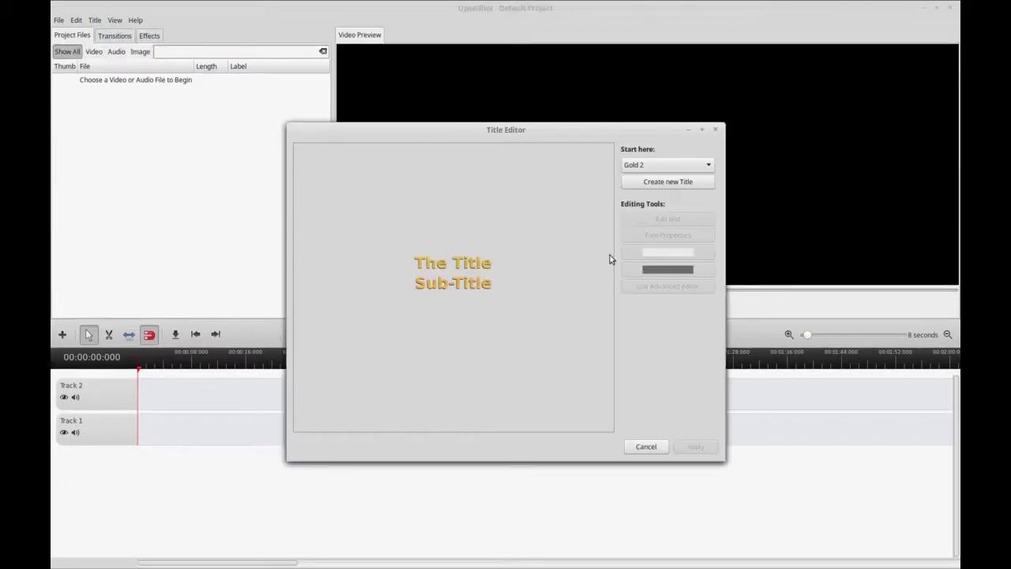
pyautogui.click(659, 166)
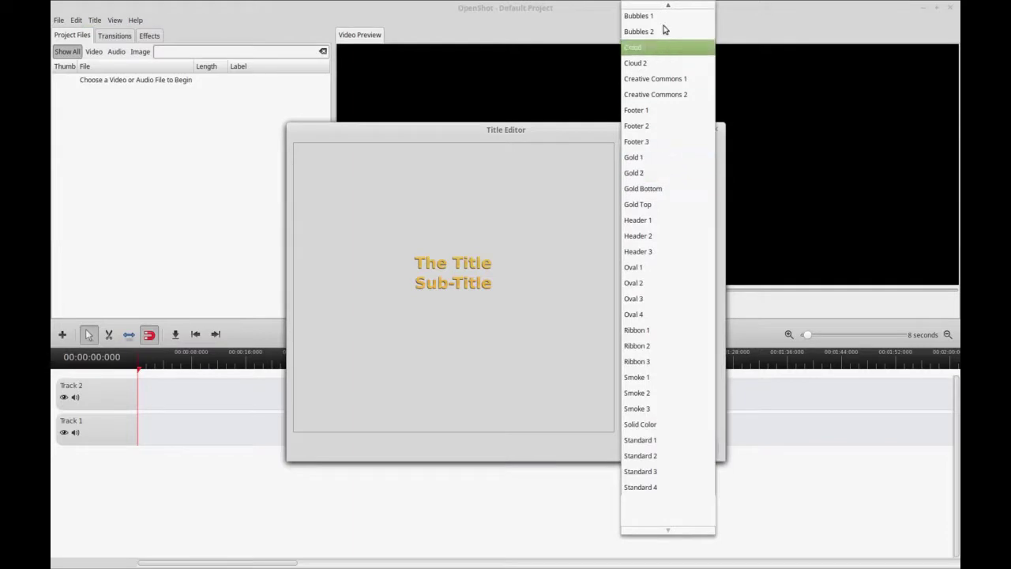
pyautogui.scroll(-2, 672, 481)
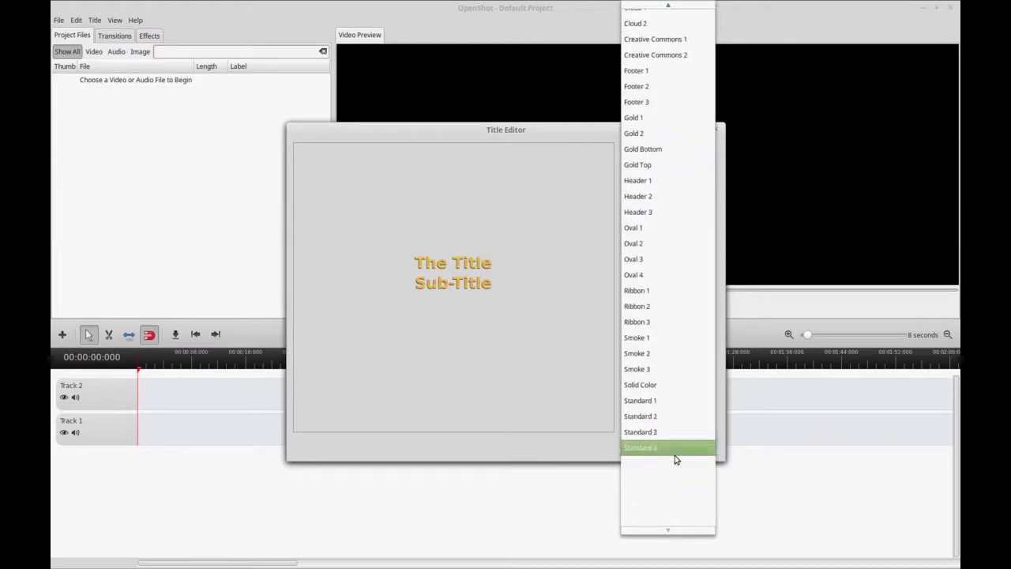
pyautogui.scroll(2, 675, 277)
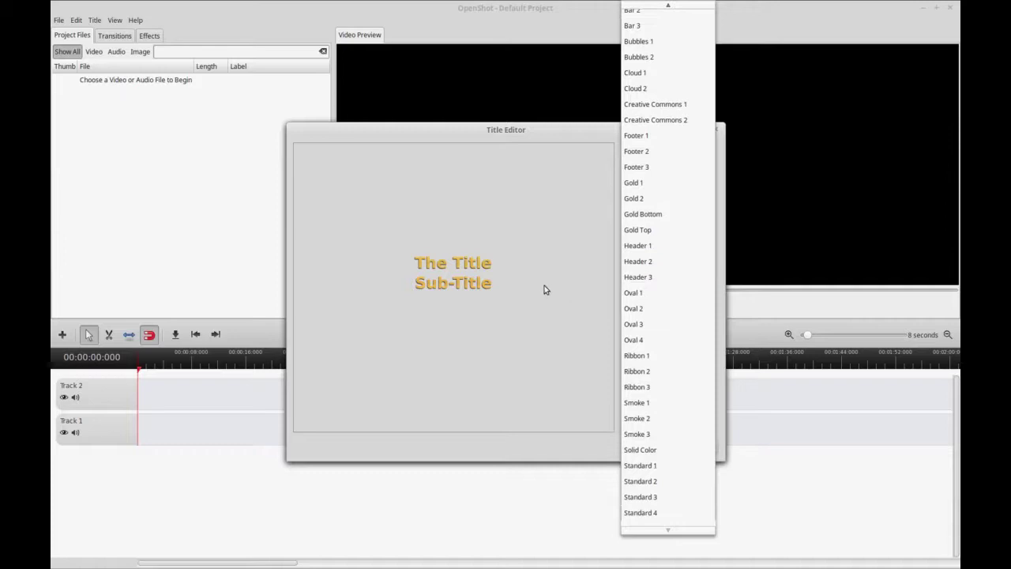
pyautogui.press('Escape')
pyautogui.press('Escape')
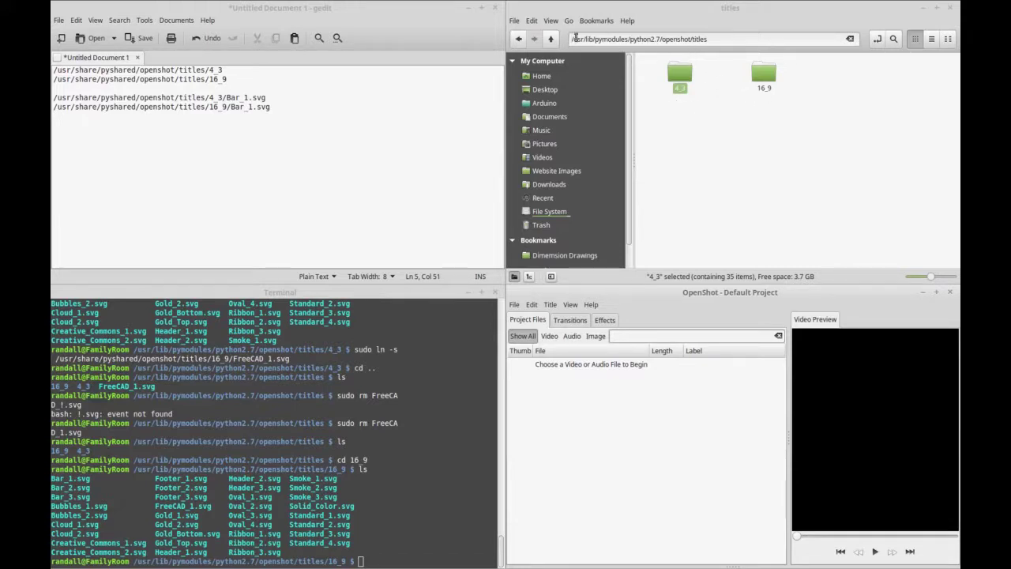
# In Nemo, open the 16_9 folder under the pymodules openshot titles directory.
pyautogui.moveTo(575, 39); pyautogui.dragTo(698, 39)
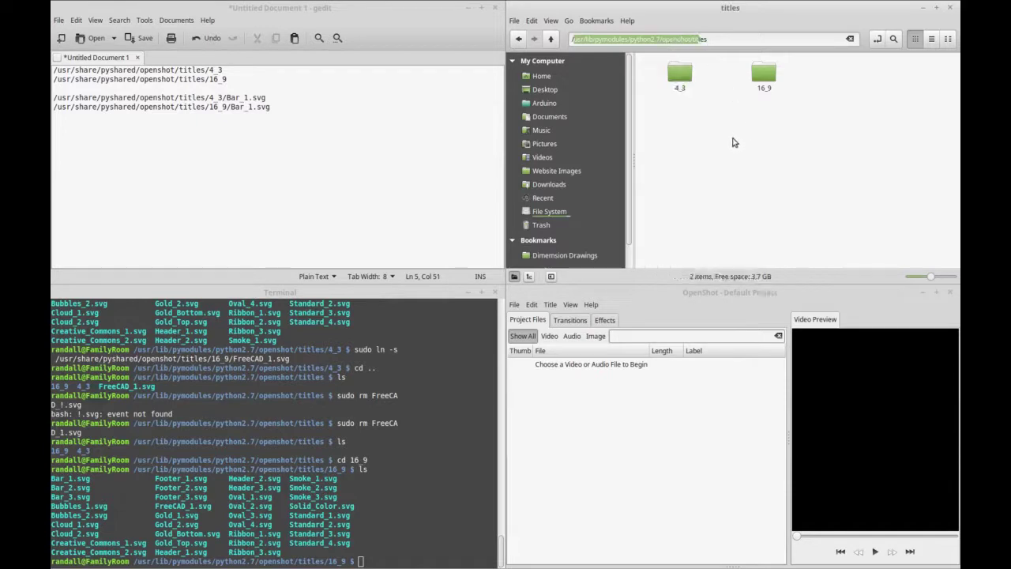
pyautogui.click(677, 39)
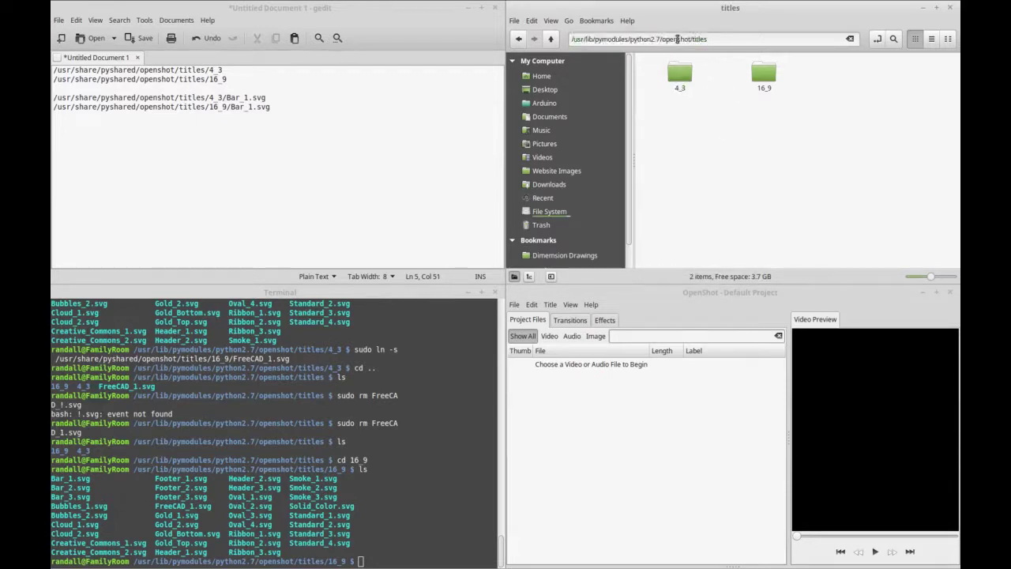
pyautogui.doubleClick(759, 79)
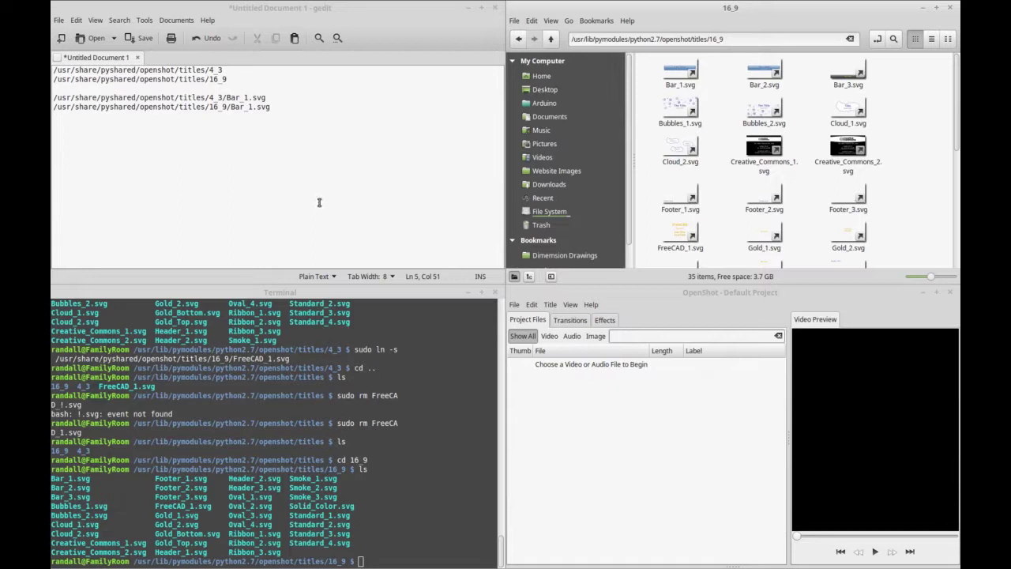
# Navigate Nemo to /usr/share/pyshared/openshot/titles/16_9 using the path copied from gedit.
pyautogui.click(550, 38)
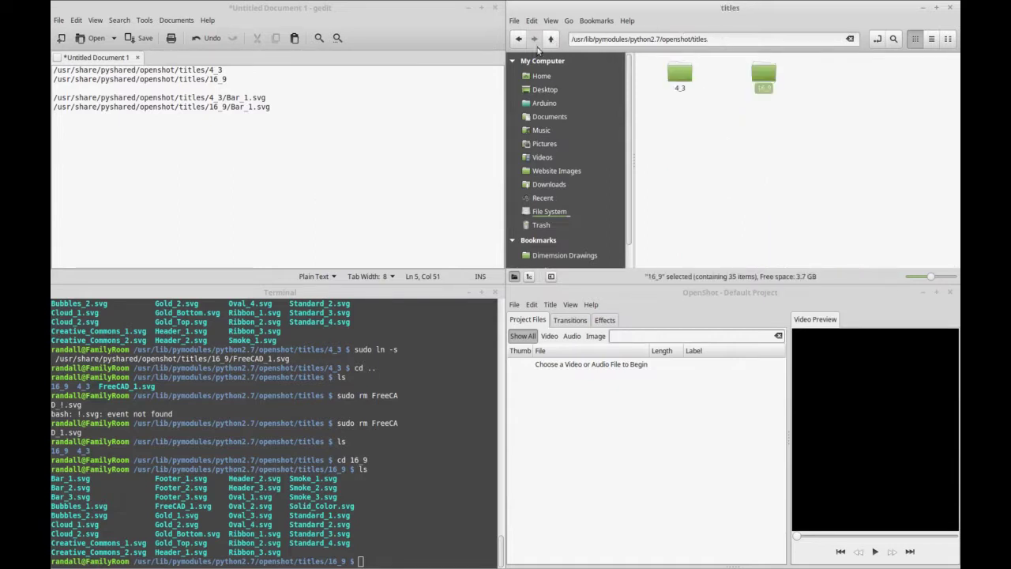
pyautogui.tripleClick(149, 79)
pyautogui.rightClick(150, 82)
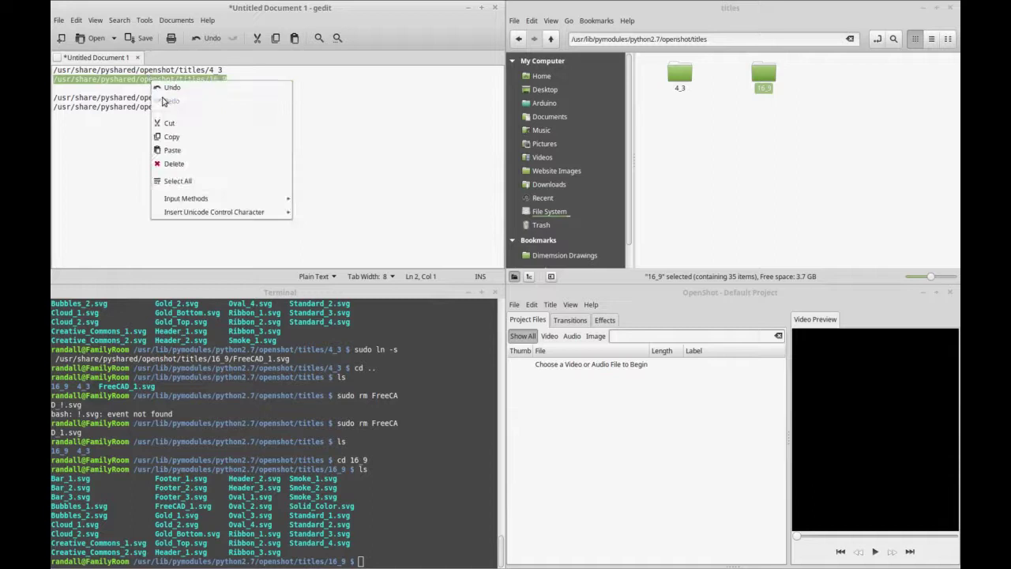
pyautogui.click(169, 135)
pyautogui.tripleClick(708, 40)
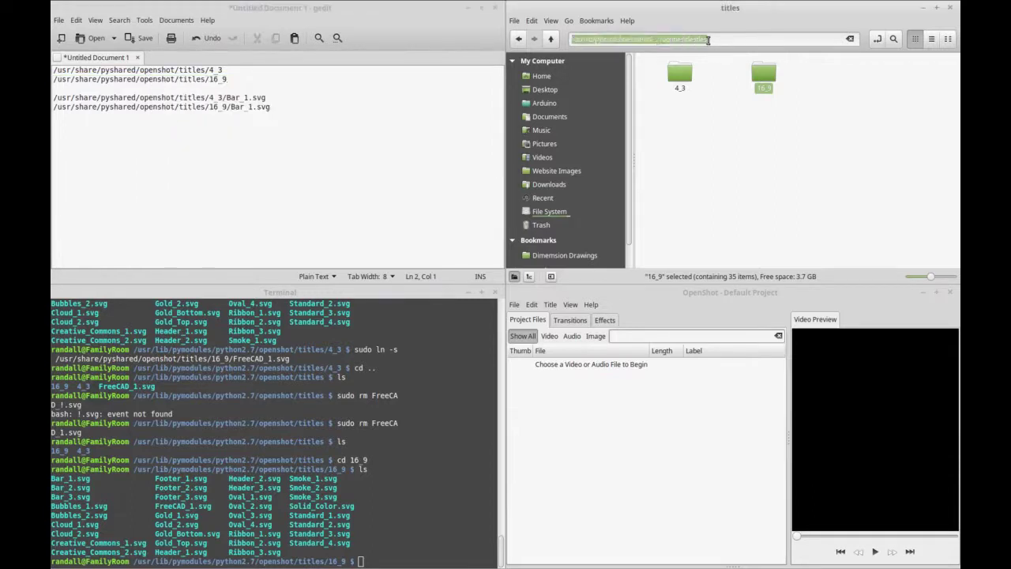
pyautogui.rightClick(721, 40)
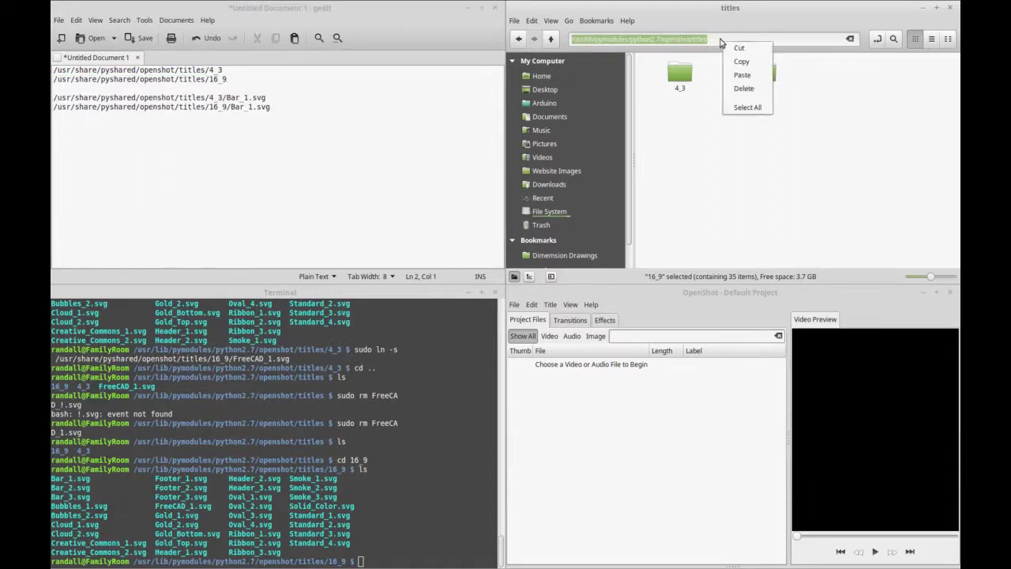
pyautogui.click(742, 76)
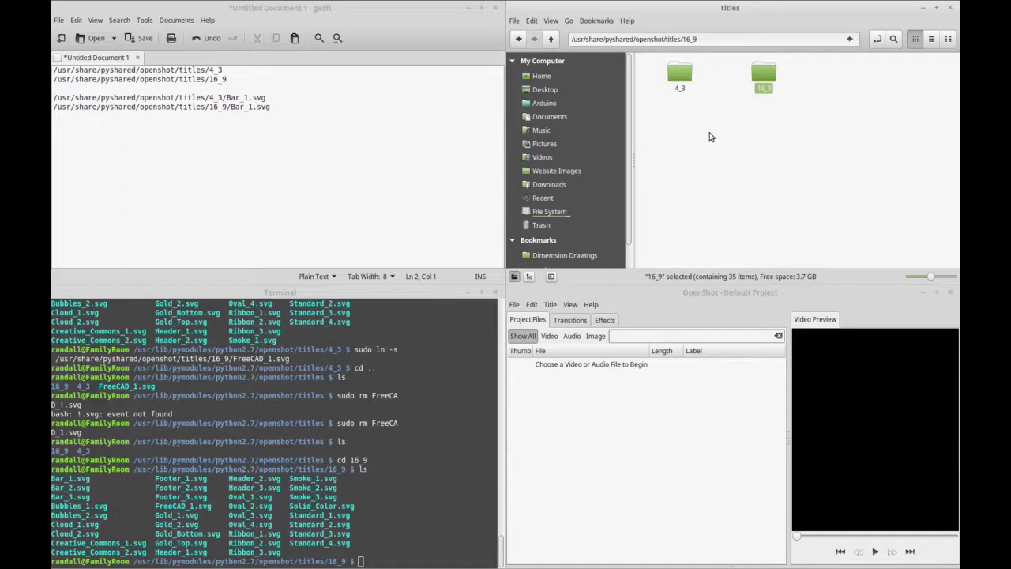
pyautogui.press('Return')
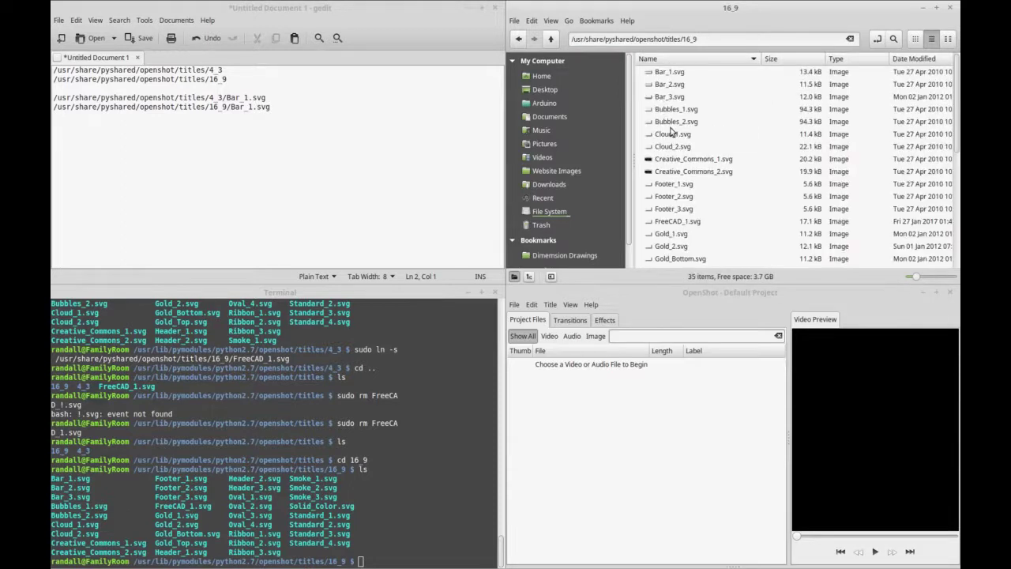
# Switch to icon view and inspect the FreeCAD_1.svg template's options.
pyautogui.click(915, 39)
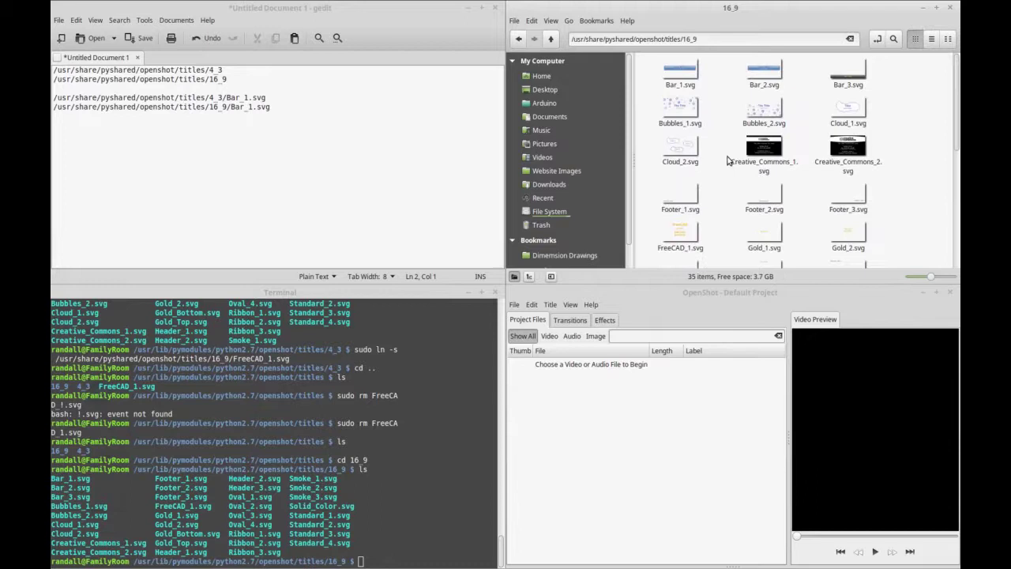
pyautogui.click(695, 227)
pyautogui.rightClick(694, 228)
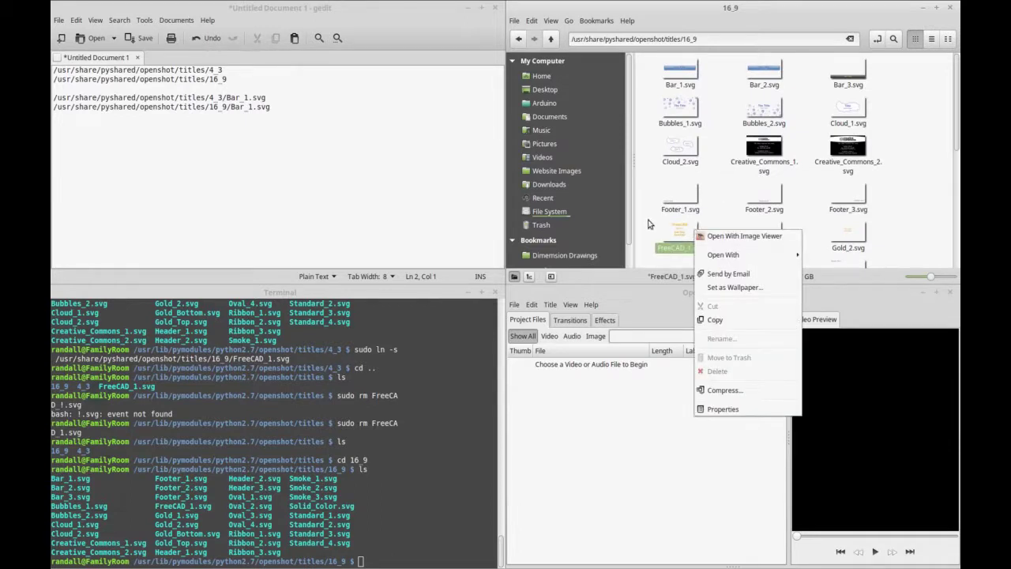
pyautogui.press('Escape')
# Review the noted 4_3 and 16_9 paths in gedit, then return to Nemo.
pyautogui.click(362, 175)
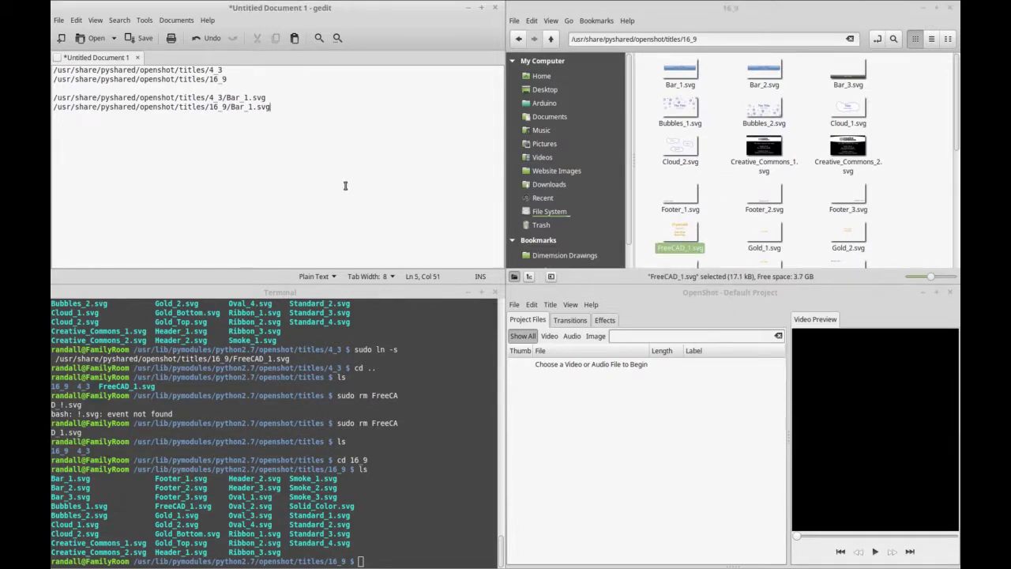
pyautogui.moveTo(213, 97); pyautogui.dragTo(227, 97)
pyautogui.doubleClick(212, 108)
pyautogui.click(229, 129)
pyautogui.click(638, 282)
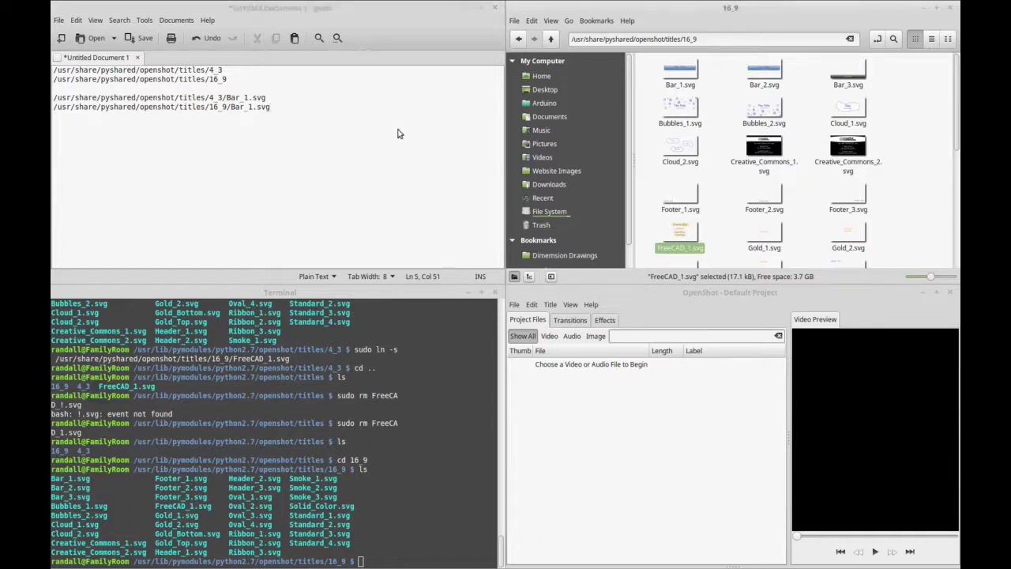
# Maximize OpenShot and start a new static title from the FreeCAD 1 template.
pyautogui.click(936, 293)
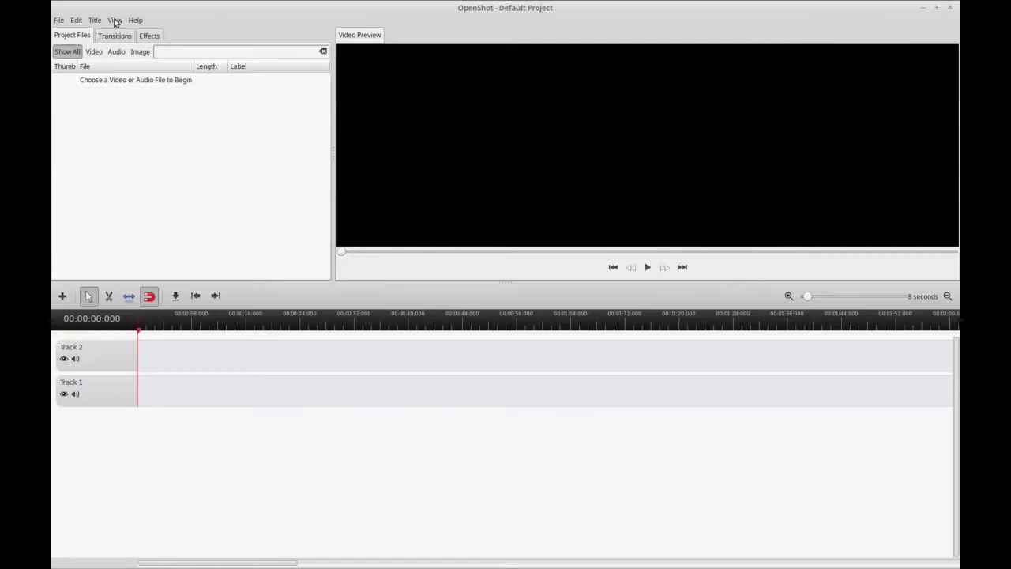
pyautogui.click(93, 20)
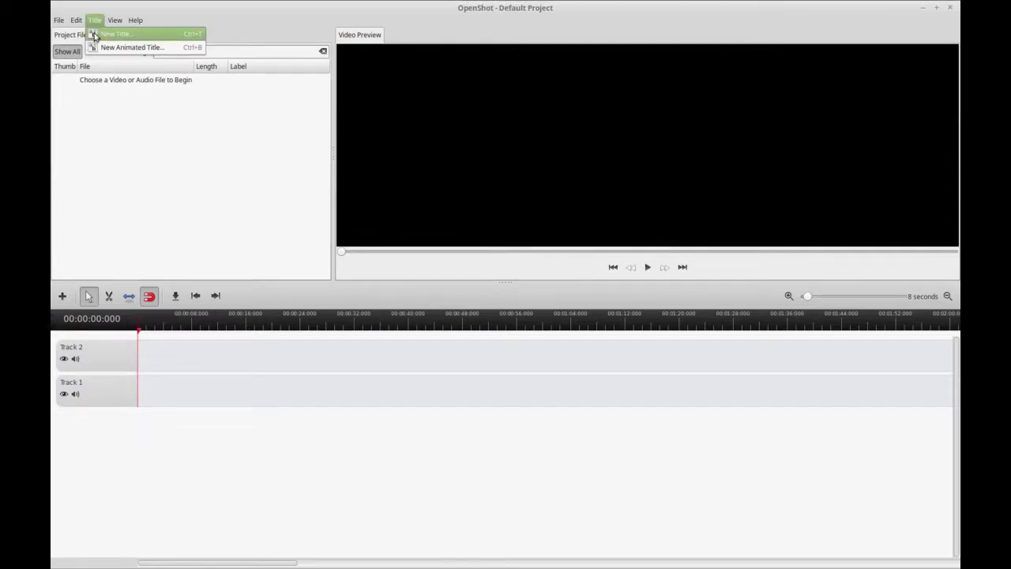
pyautogui.click(111, 34)
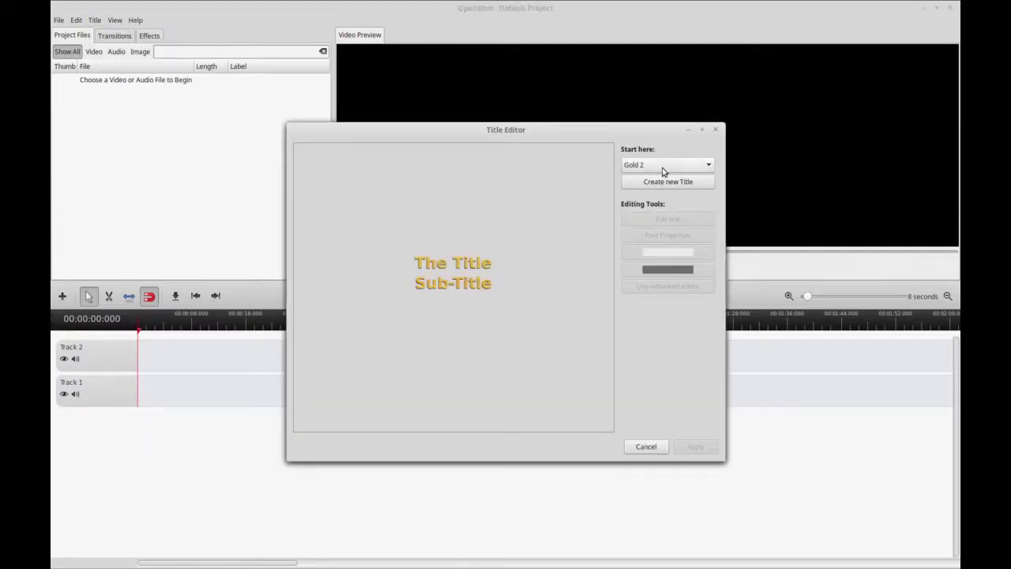
pyautogui.click(663, 165)
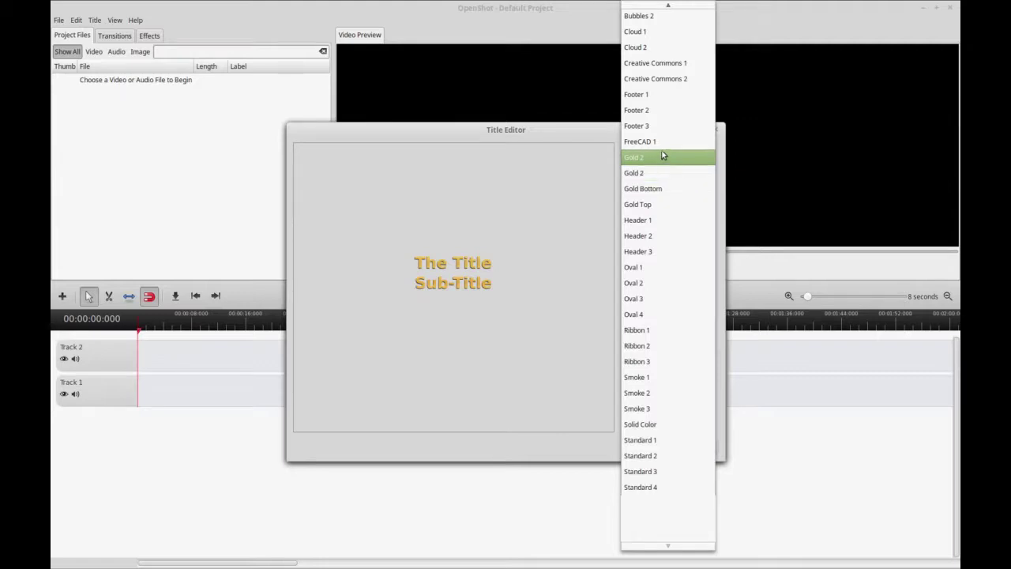
pyautogui.click(661, 142)
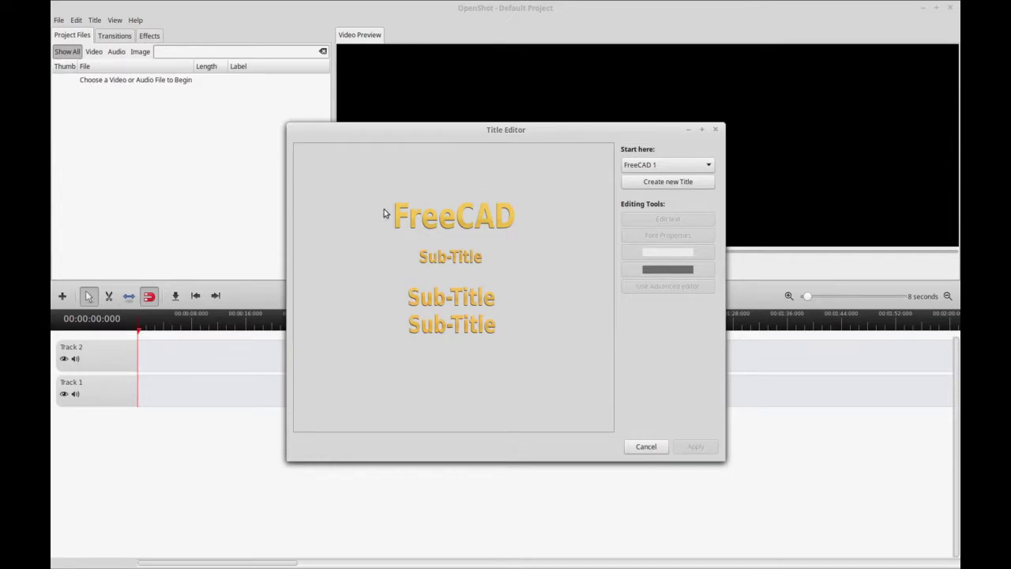
# Create the title as New Title.svg with unchanged text and drag it to the start of Track 2.
pyautogui.click(653, 182)
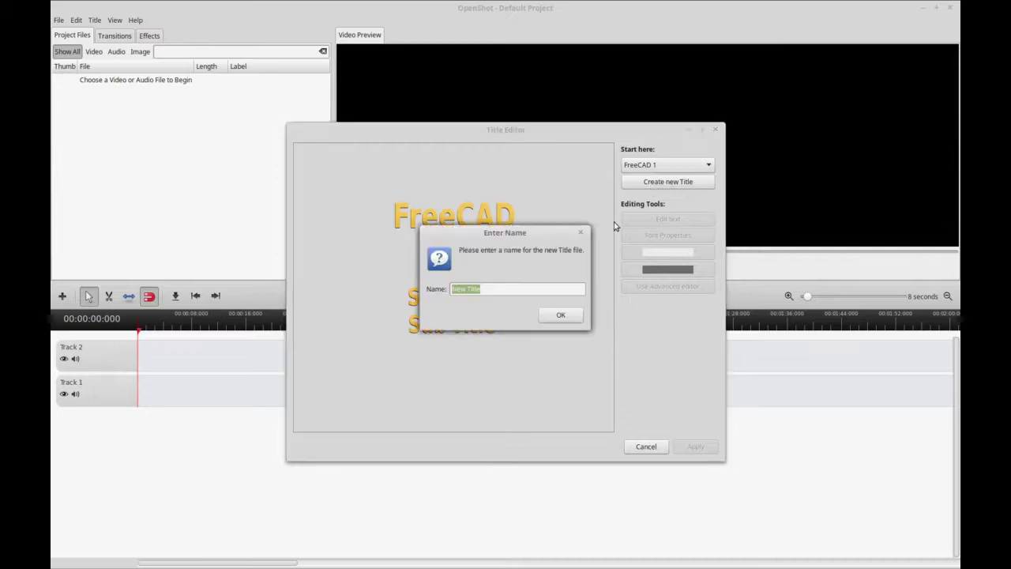
pyautogui.click(557, 316)
pyautogui.click(582, 350)
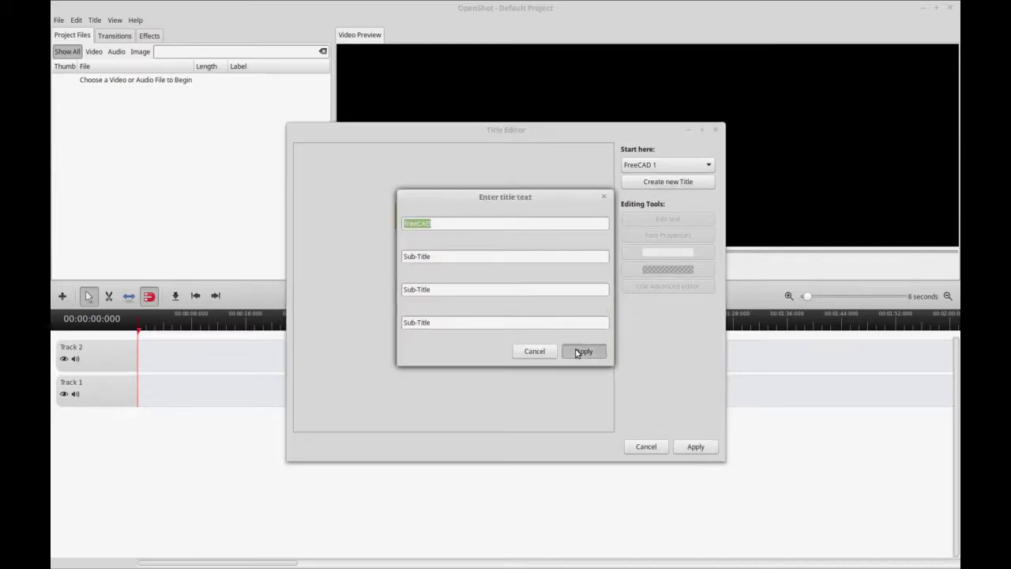
pyautogui.click(695, 447)
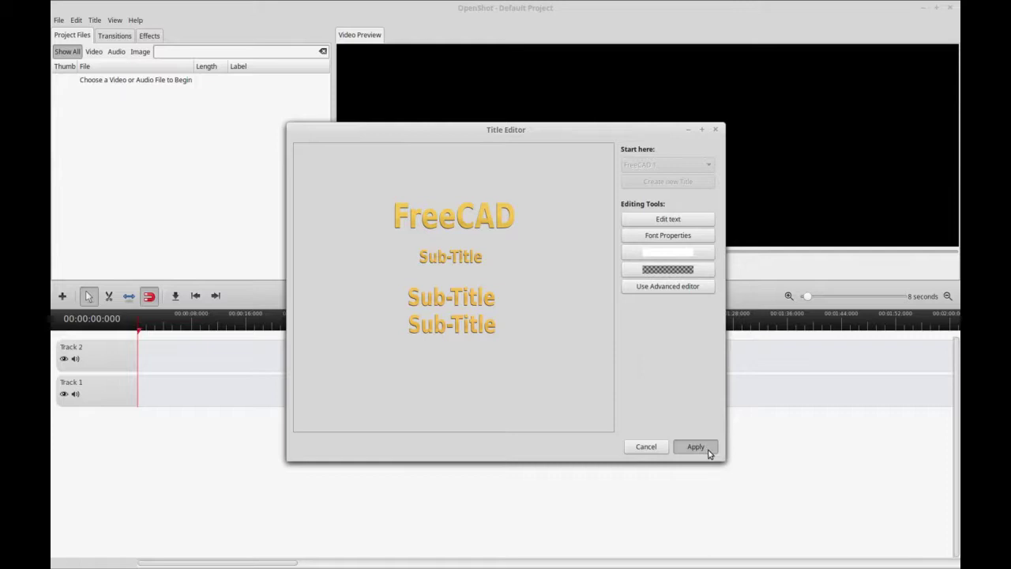
pyautogui.moveTo(80, 89); pyautogui.dragTo(152, 330)
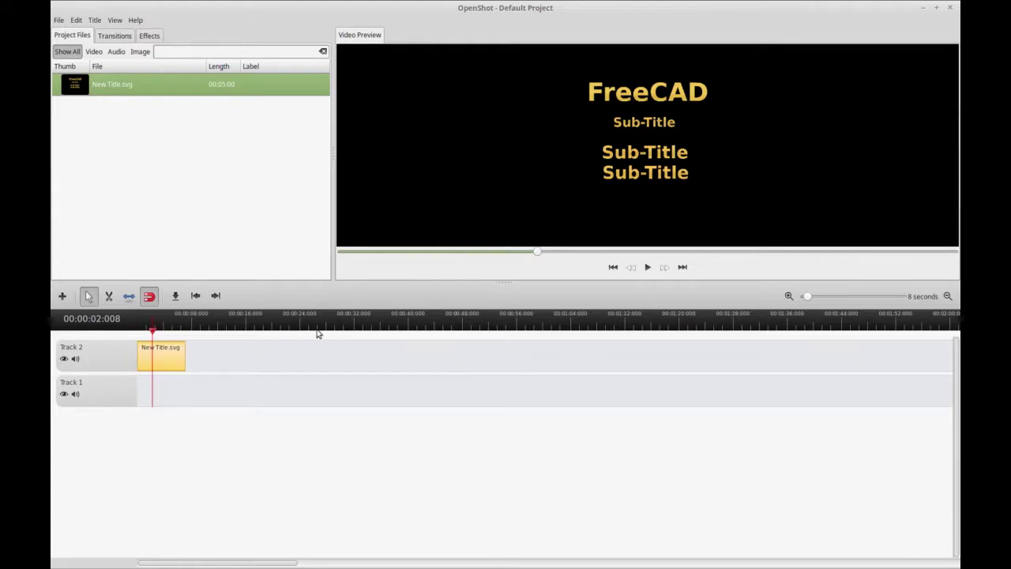
# Play the title preview, then open the context menu for New Title.svg in Project Files.
pyautogui.click(446, 4)
pyautogui.press('space')
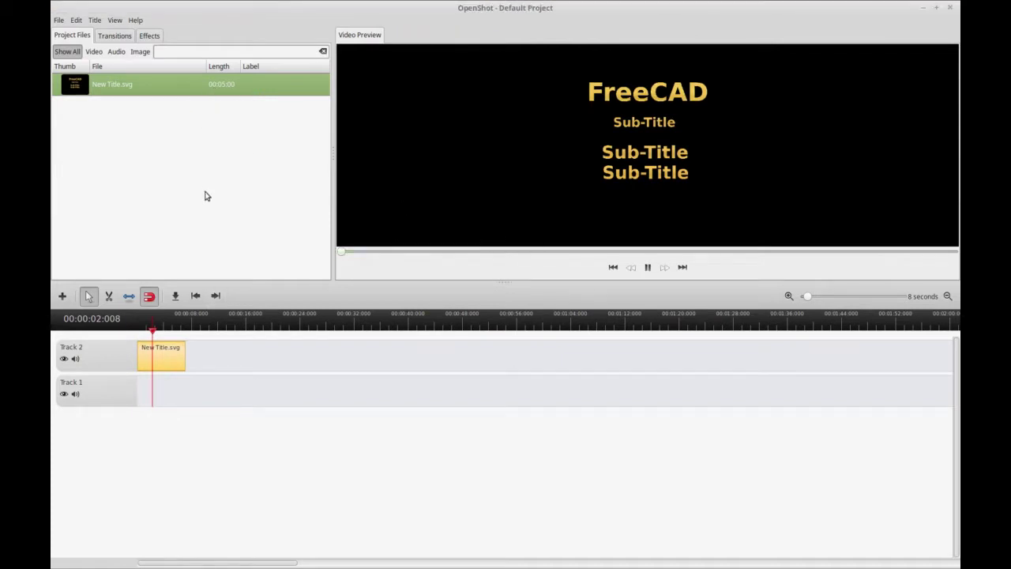
pyautogui.rightClick(171, 94)
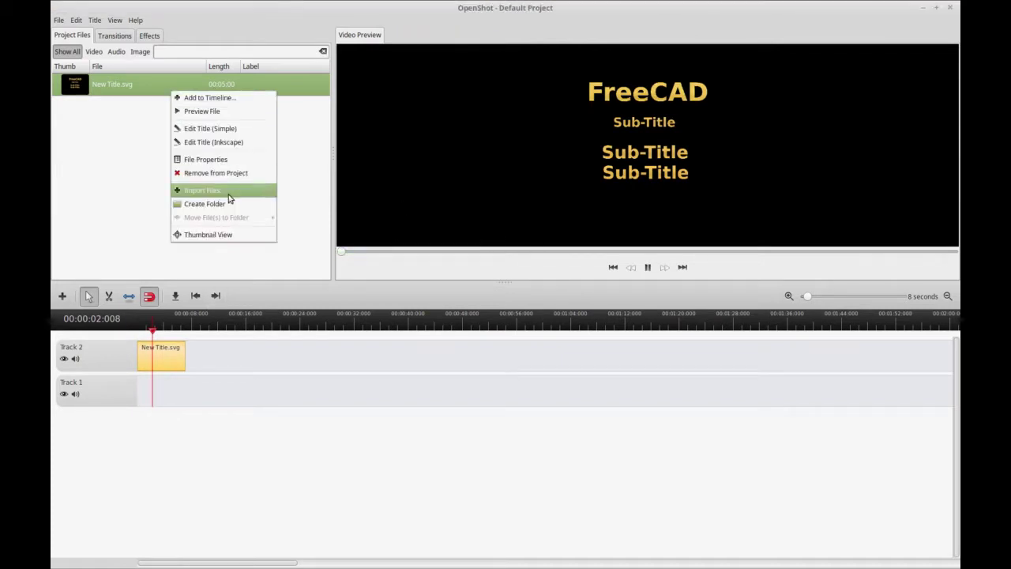
# Open New Title.svg in Inkscape and select the FreeCAD heading and each Sub-Title line.
pyautogui.click(229, 142)
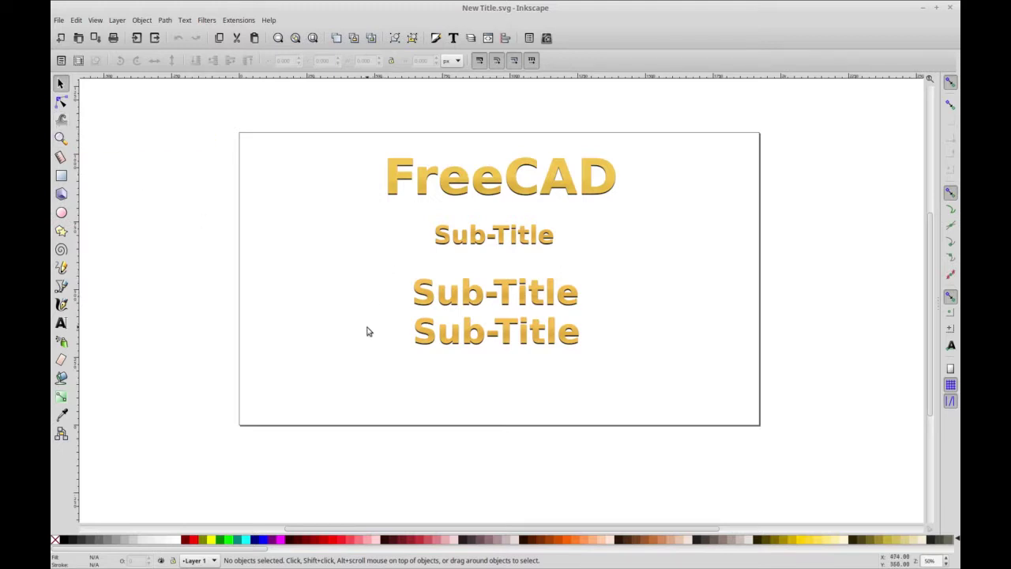
pyautogui.click(465, 193)
pyautogui.click(466, 236)
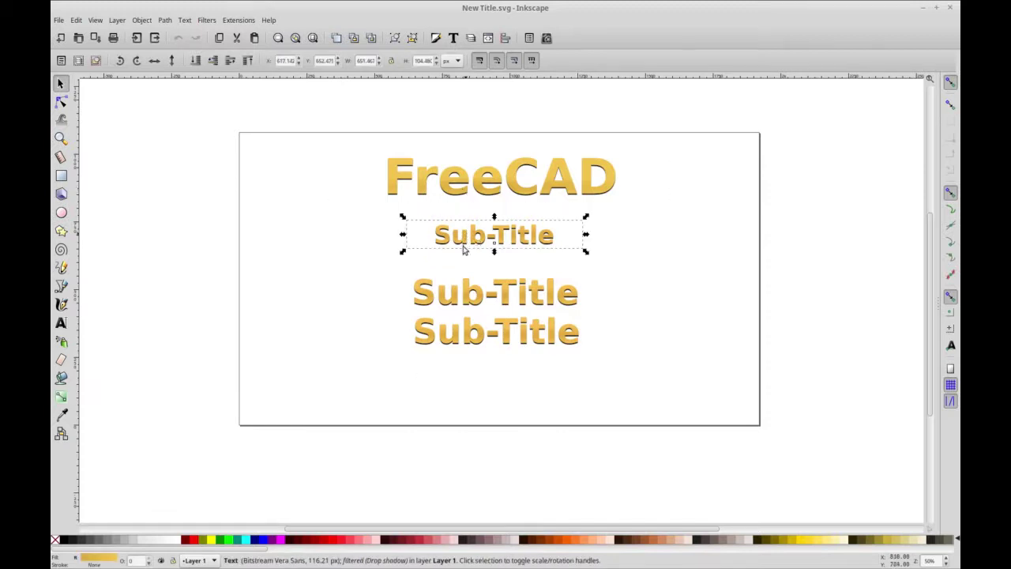
pyautogui.click(464, 293)
pyautogui.click(470, 301)
pyautogui.click(474, 346)
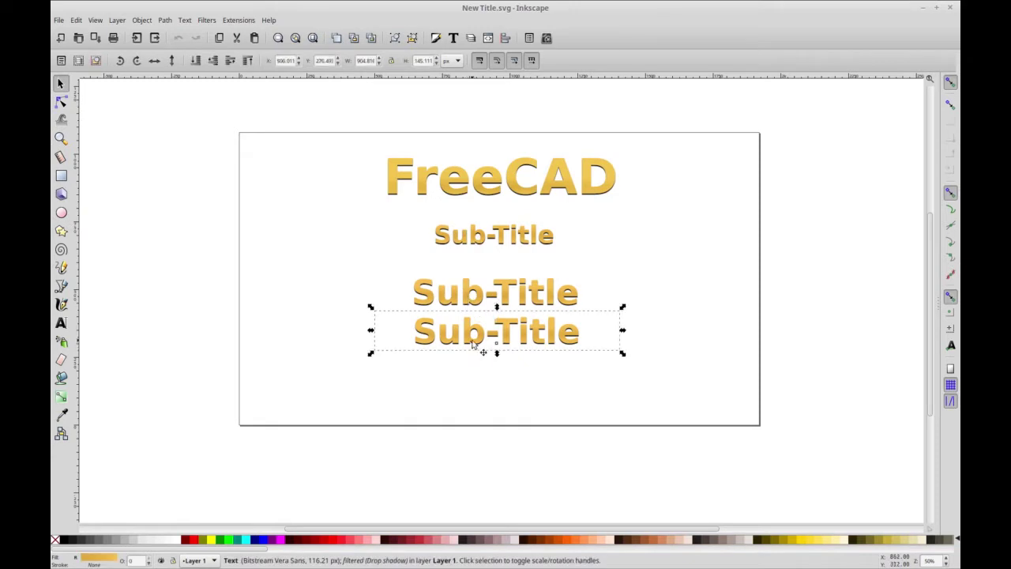